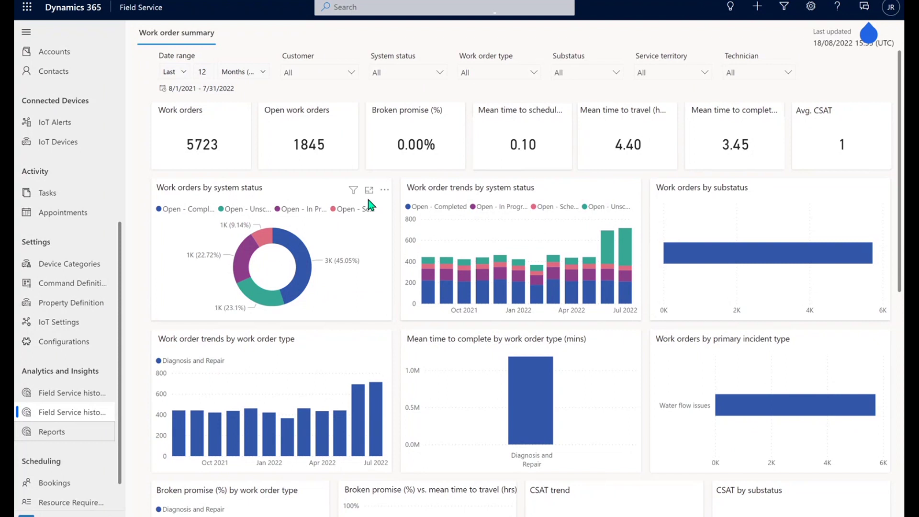
Examine the work order type and system status filter choices on the work order summary report.
left_click(474, 74)
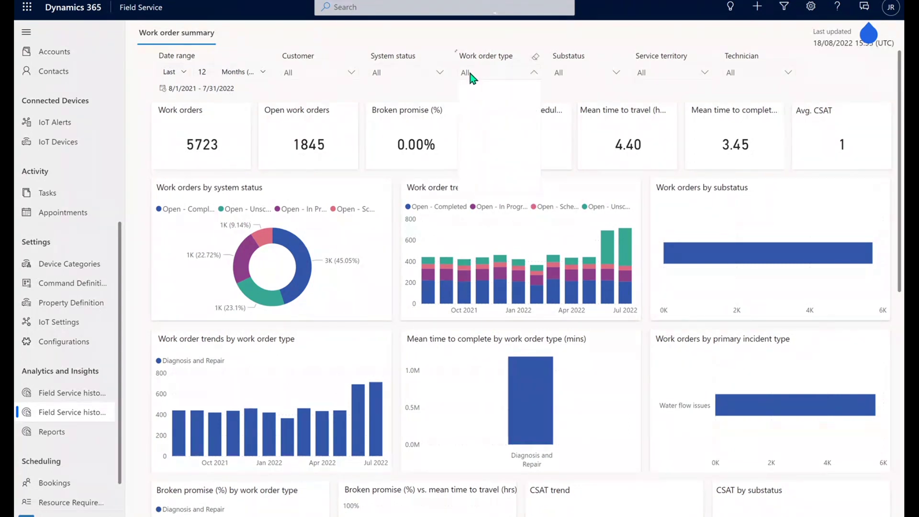
left_click(426, 74)
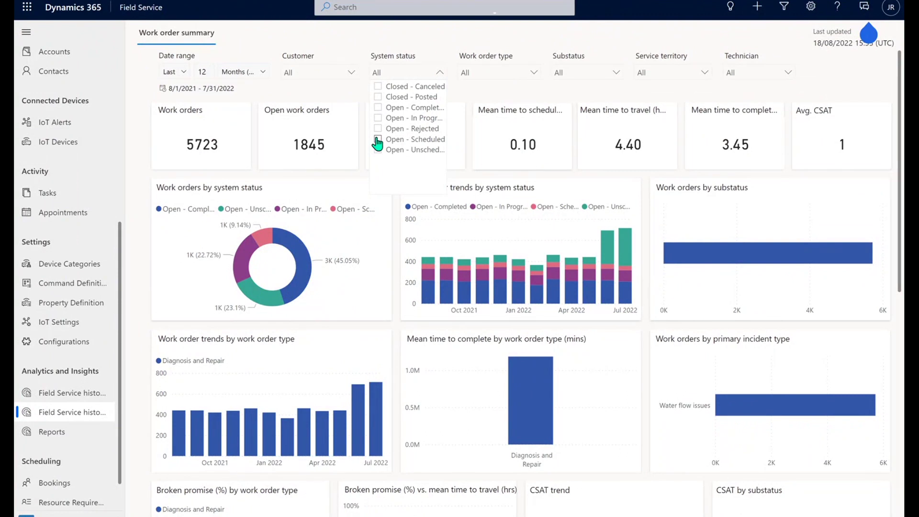
scroll(74, 362, "up", 5)
scroll(75, 363, "up", 2)
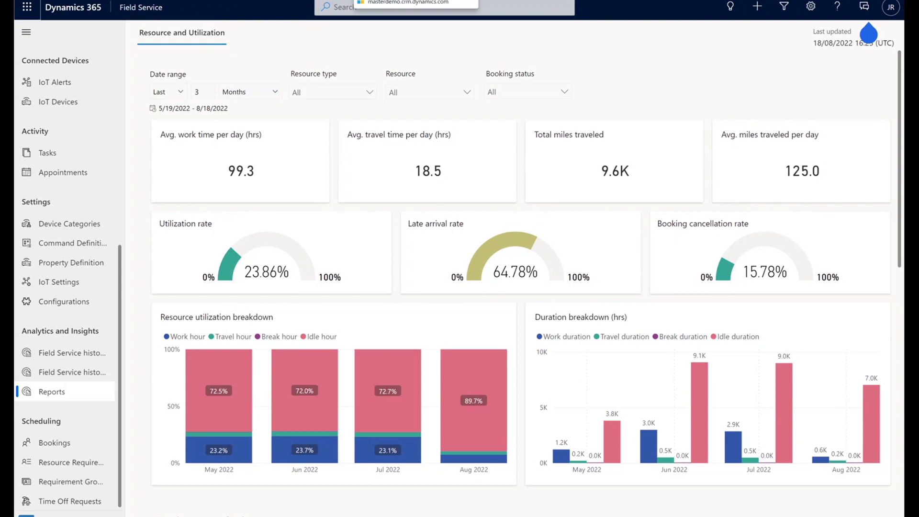
Open the Active Work Orders by Priority list, scan its records and check which saved views are available.
left_click(383, 0)
scroll(215, 139, "down", 10)
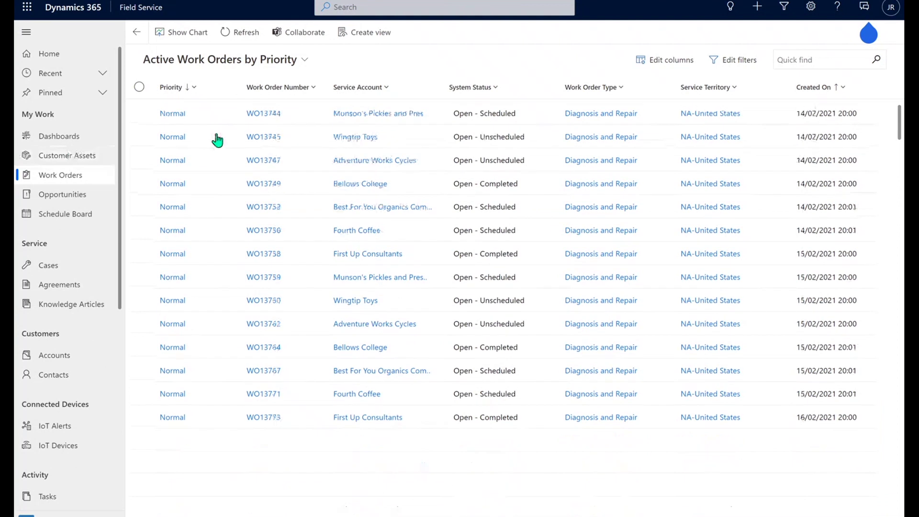
scroll(259, 219, "up", 8)
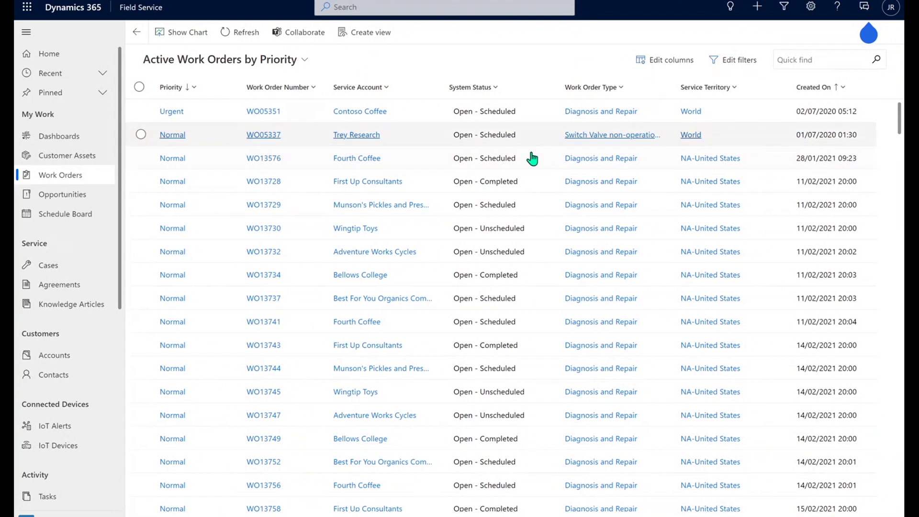
left_click(268, 60)
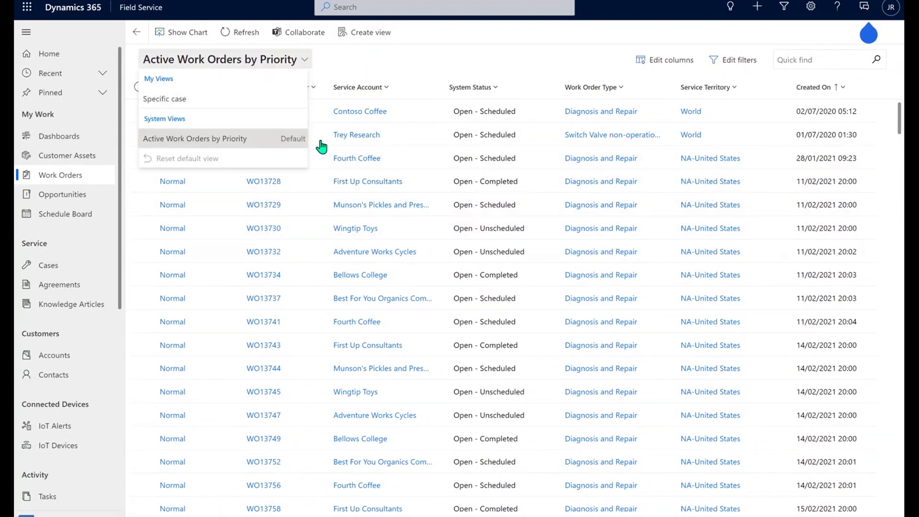
left_click(401, 60)
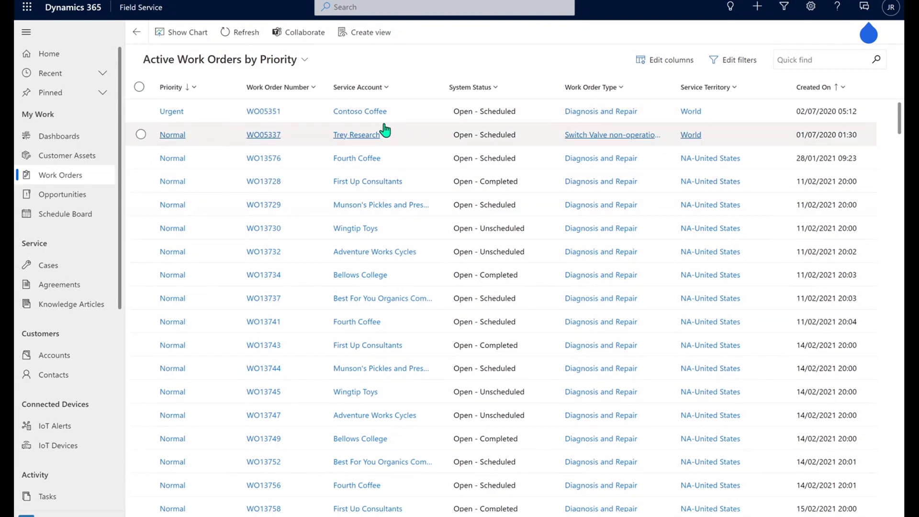
Open the urgent Contoso Coffee work order and review its summary, timeline, primary incident, warranty and total details.
left_click(282, 117)
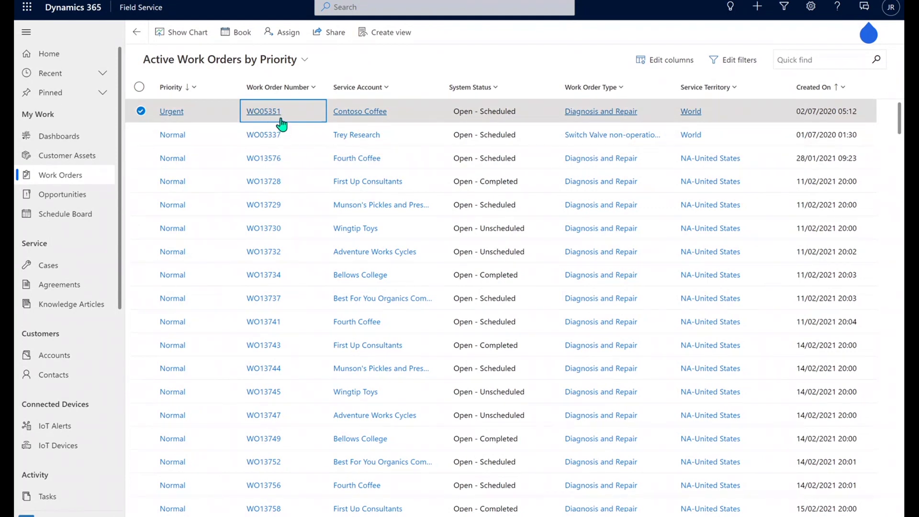
left_click(276, 114)
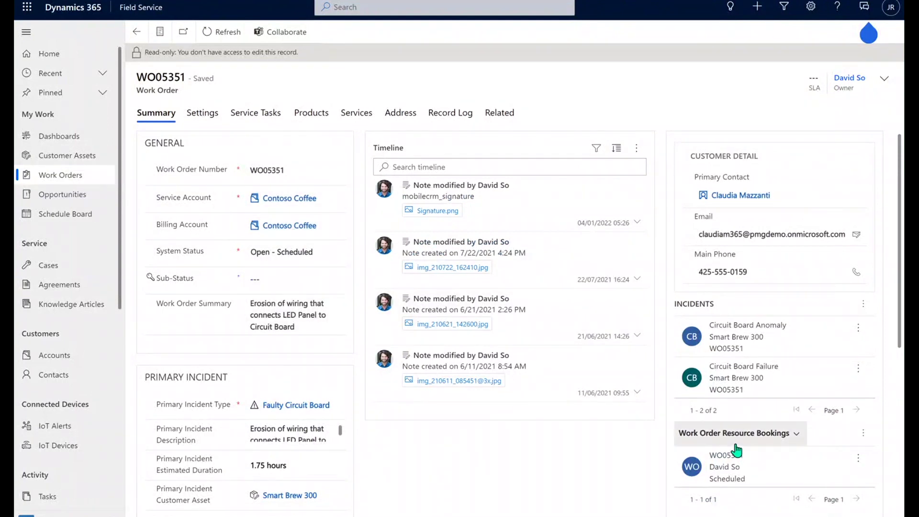
scroll(737, 447, "down", 1)
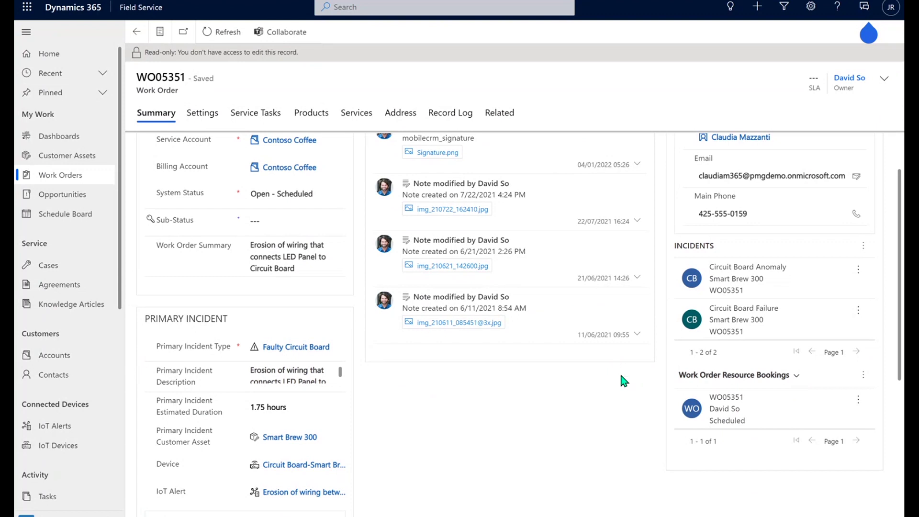
scroll(624, 383, "up", 1)
scroll(624, 388, "up", 2)
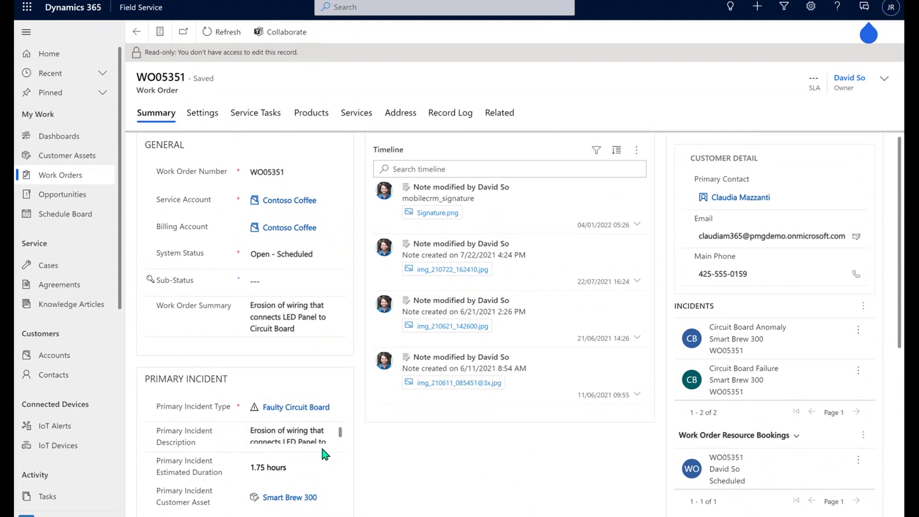
scroll(328, 455, "down", 6)
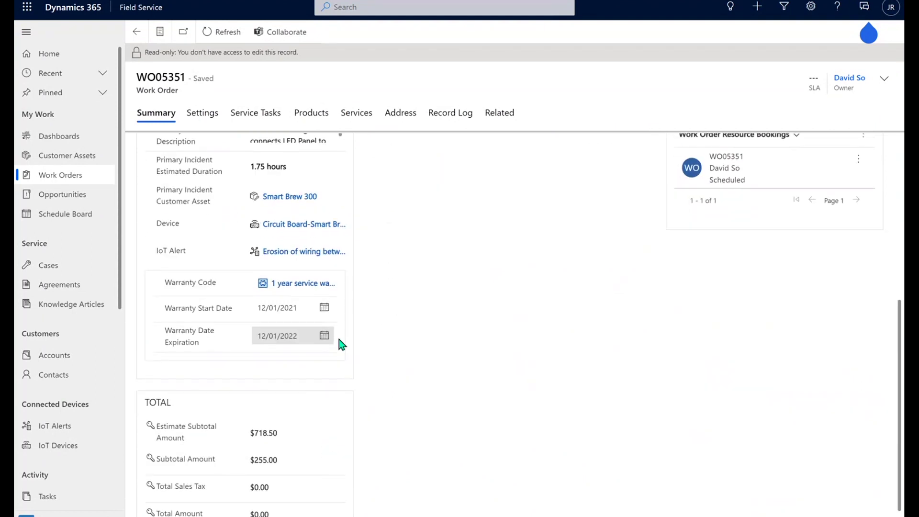
scroll(375, 375, "up", 6)
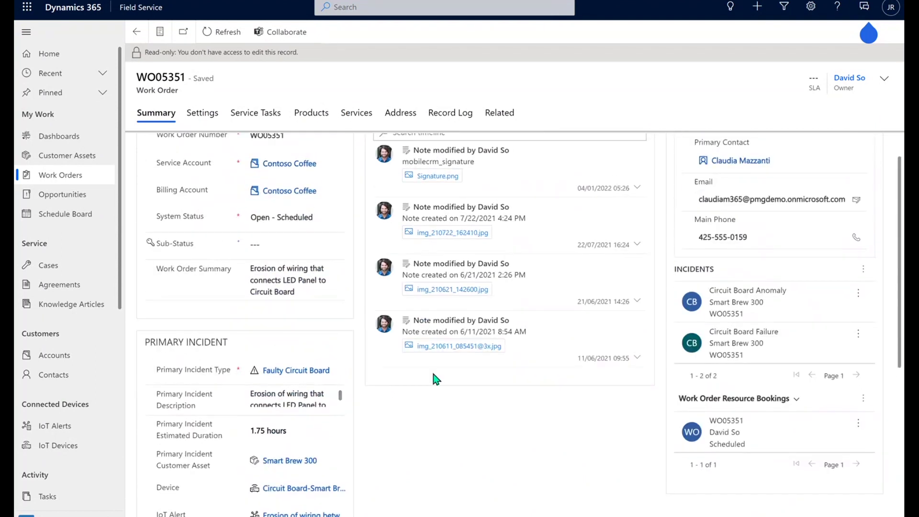
scroll(436, 372, "up", 1)
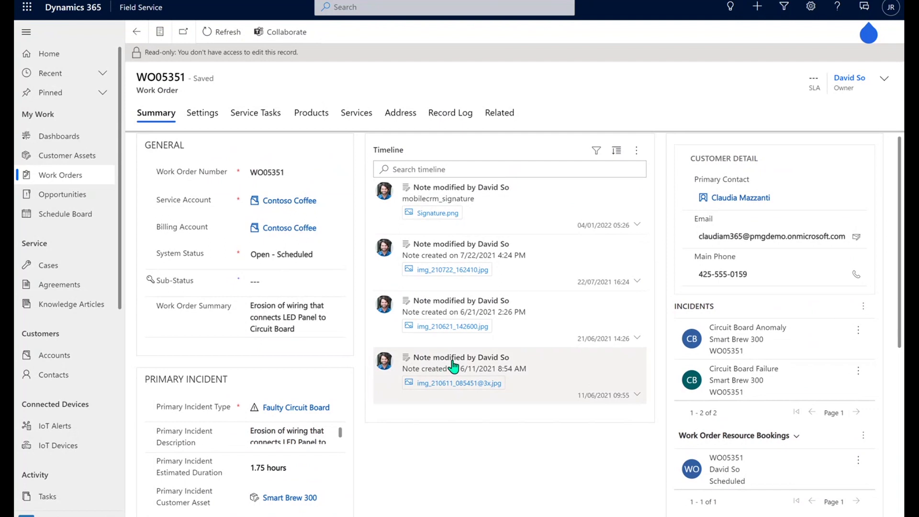
Examine the work order's products and related incidents, and check which other related record types it offers.
left_click(304, 124)
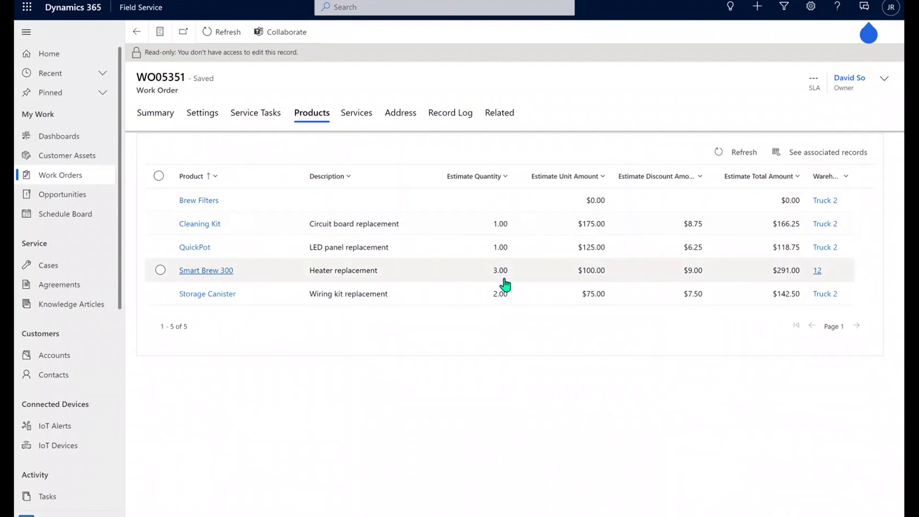
left_click(499, 120)
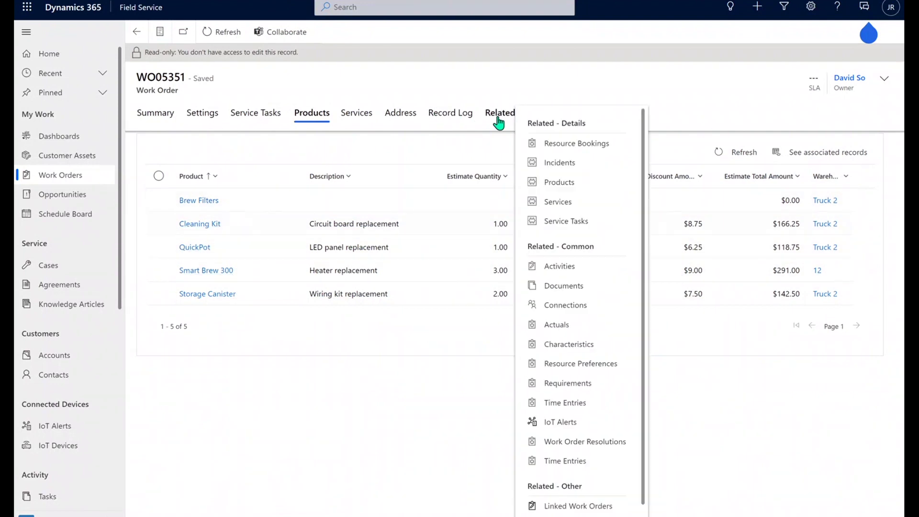
left_click(557, 164)
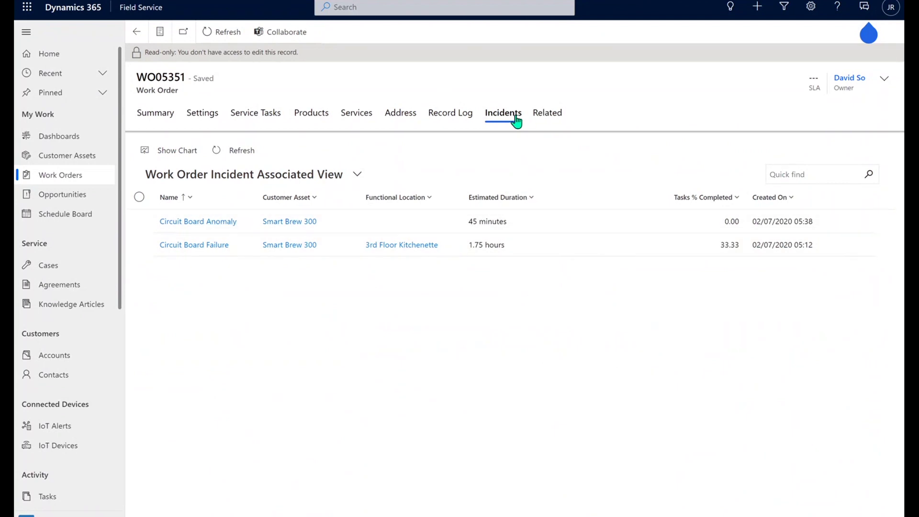
left_click(557, 117)
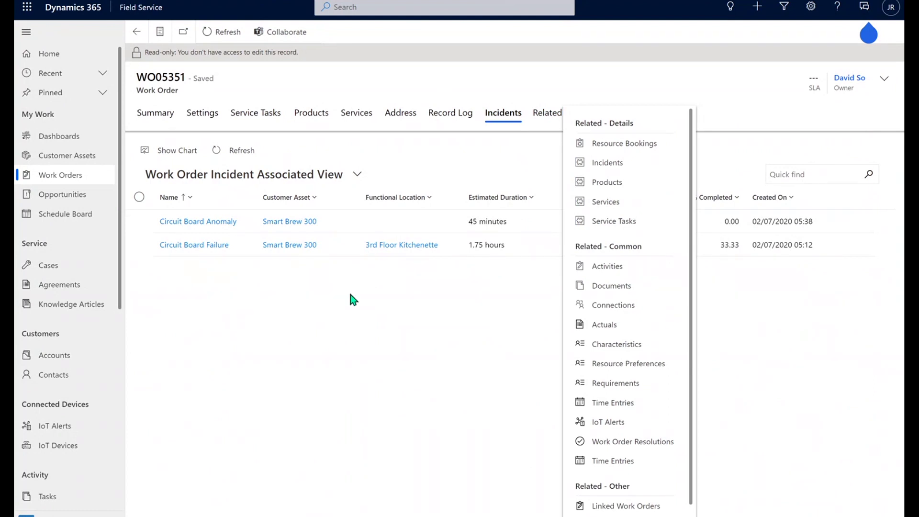
left_click(538, 123)
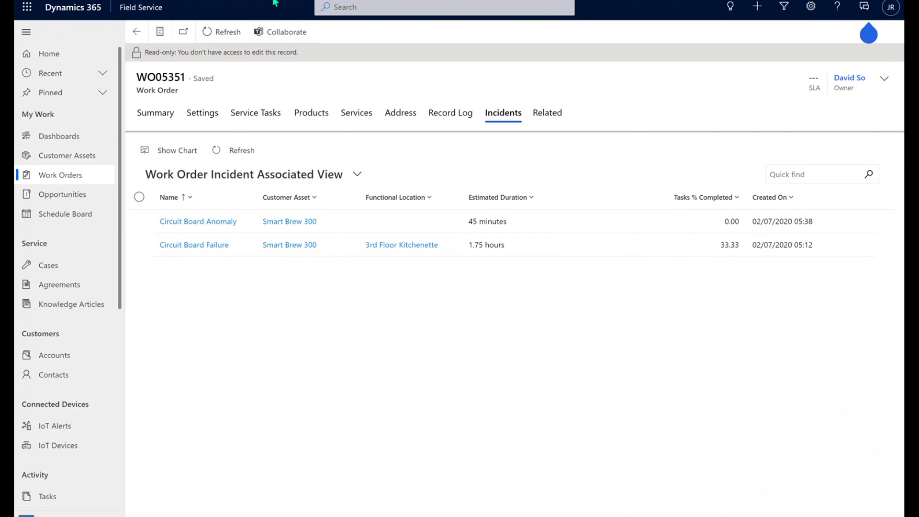
Open the schedule board and look through the technicians and their bookings for 18/08/2022.
scroll(48, 284, "down", 7)
scroll(48, 284, "down", 1)
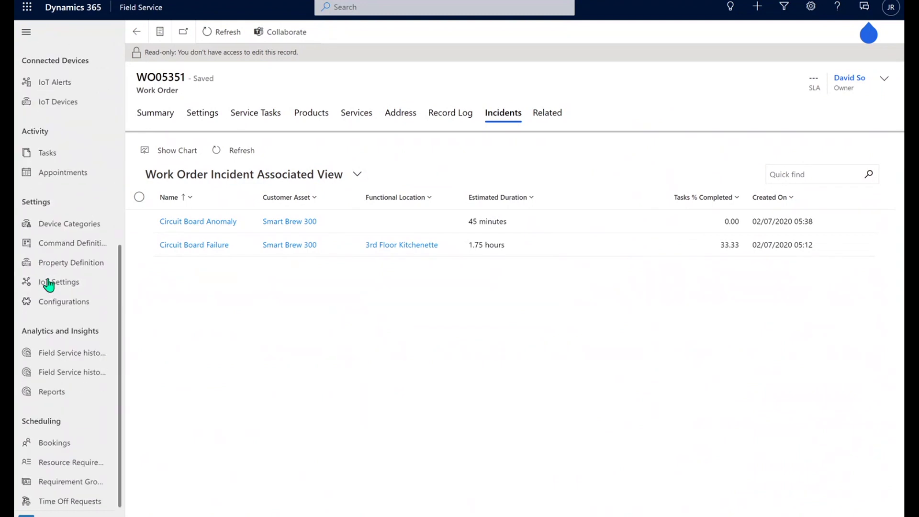
left_click(70, 445)
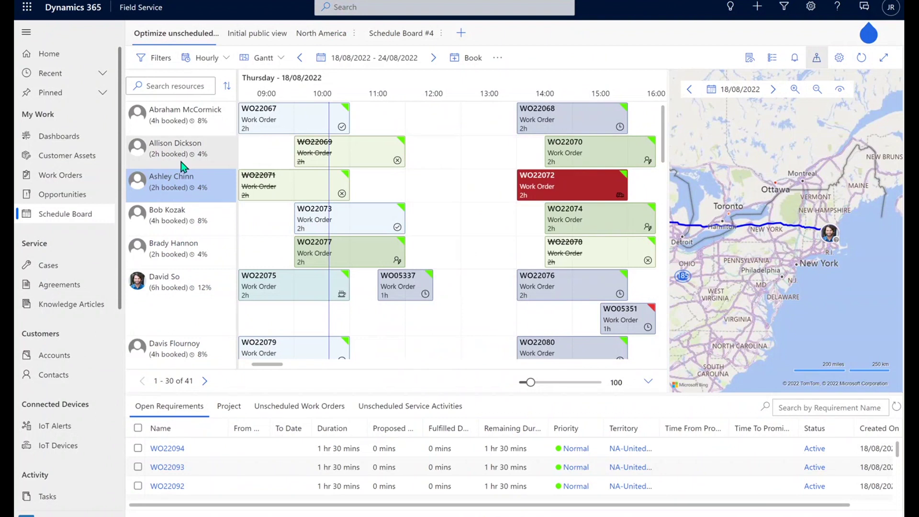
scroll(349, 169, "down", 1)
scroll(350, 169, "down", 5)
mouse_move(349, 181)
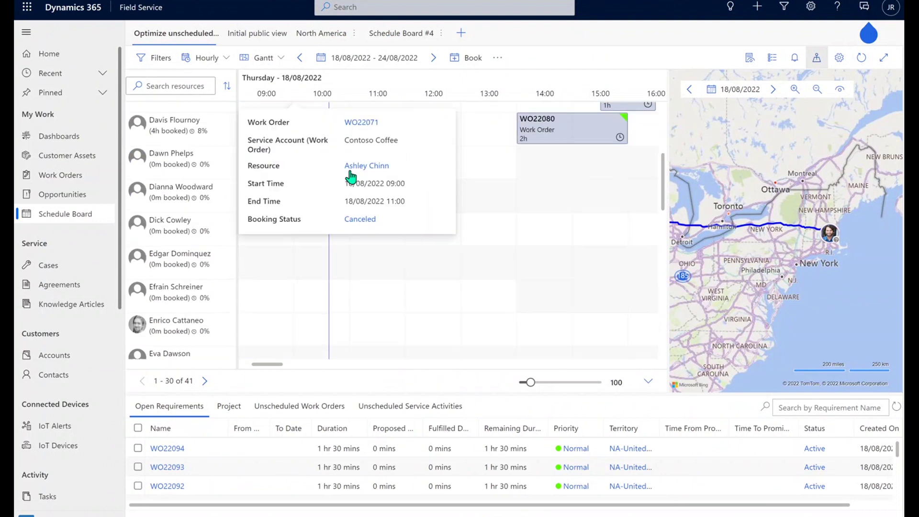
scroll(373, 215, "up", 6)
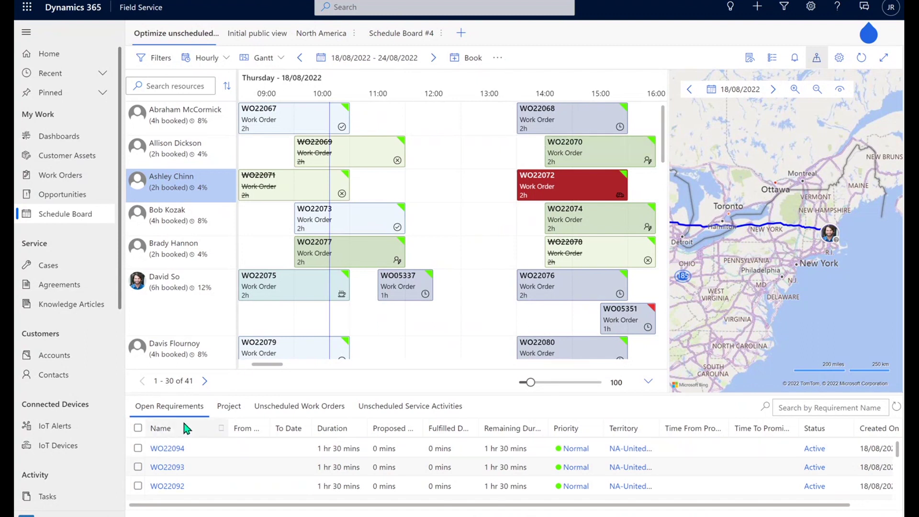
Try to assign an open requirement from the requirements list to a technician's time slot on the schedule board.
scroll(234, 473, "down", 3)
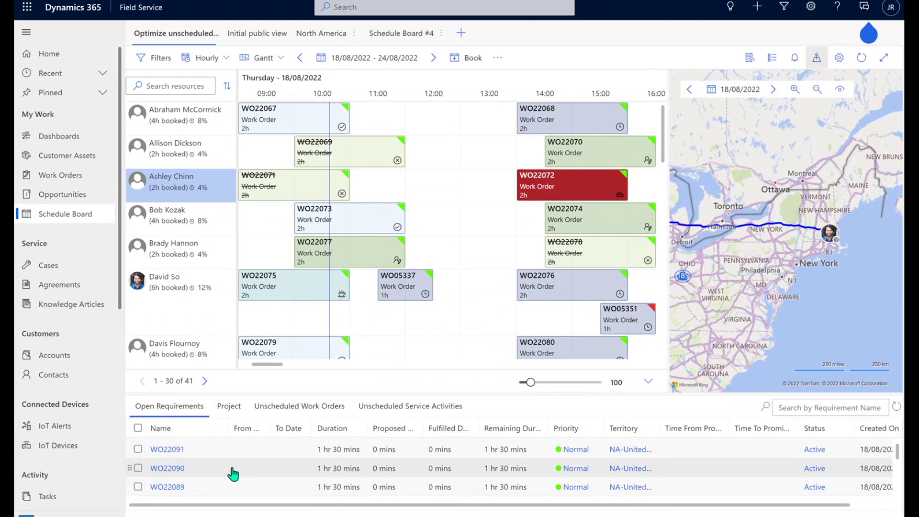
left_click_drag(234, 473, 347, 408)
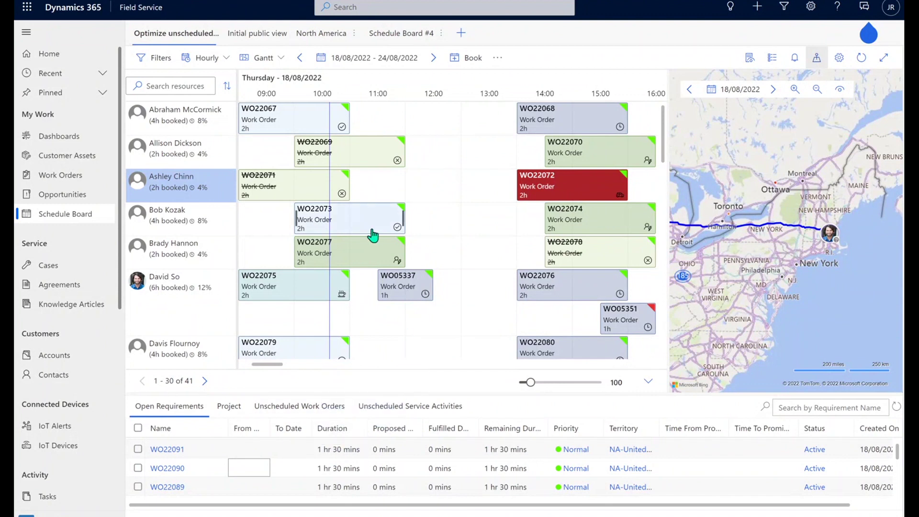
mouse_move(361, 235)
Check the details pane and display the legend of appointment and booking statuses beside the schedule board's map.
left_click(750, 58)
left_click(885, 82)
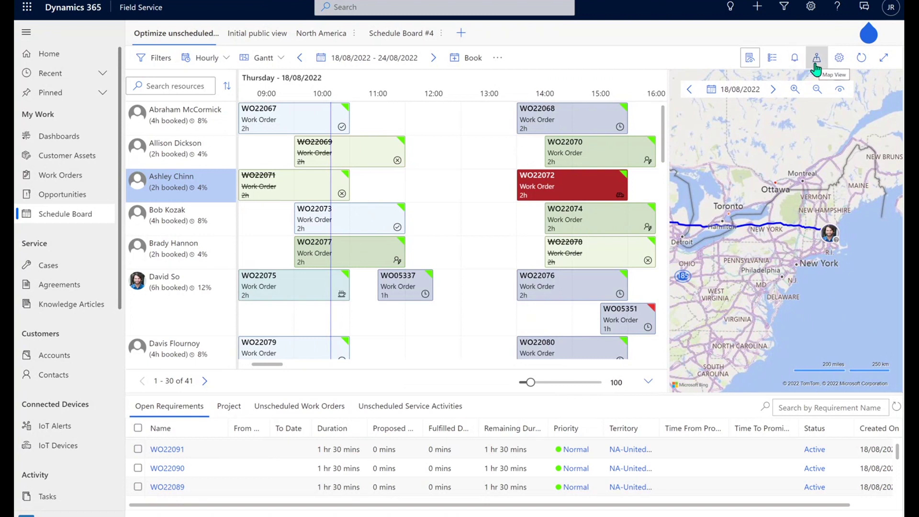
left_click(772, 59)
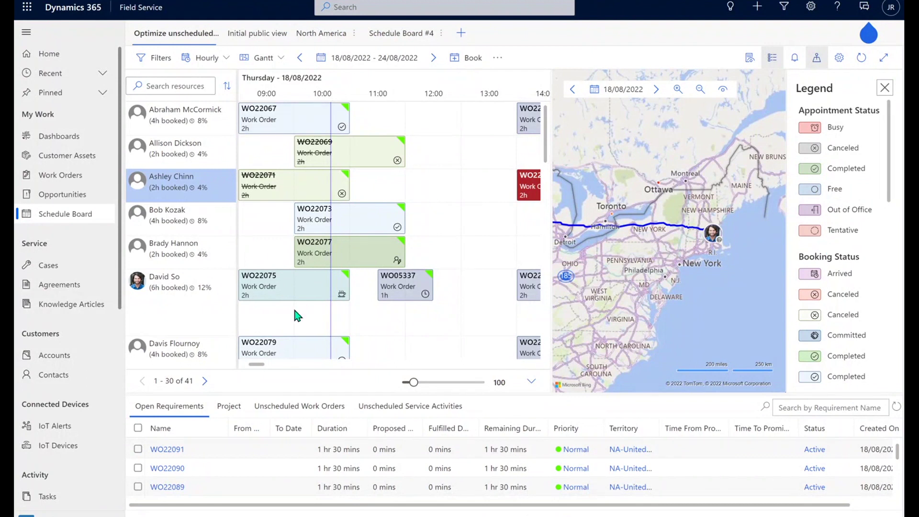
mouse_move(320, 138)
mouse_move(524, 115)
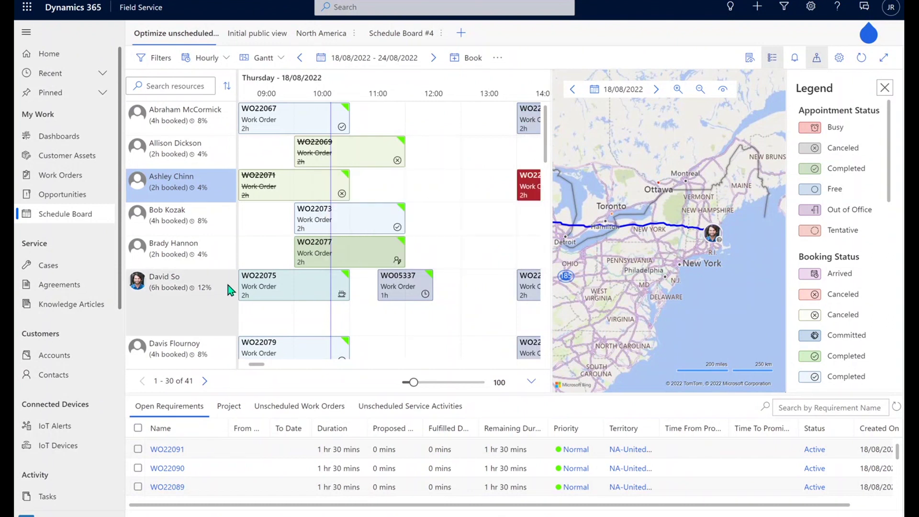
Open the technician's resource record from the On Break booking, review the General and Field Service details, and close it.
mouse_move(256, 294)
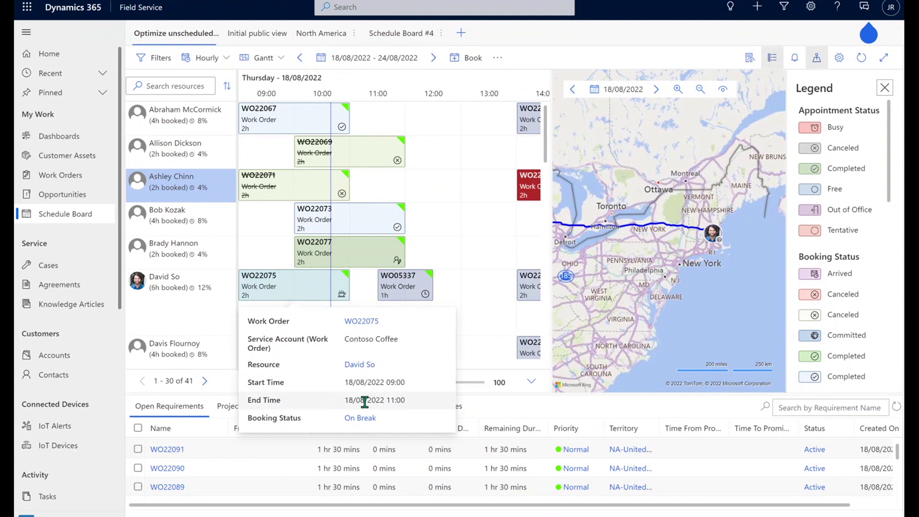
left_click(363, 366)
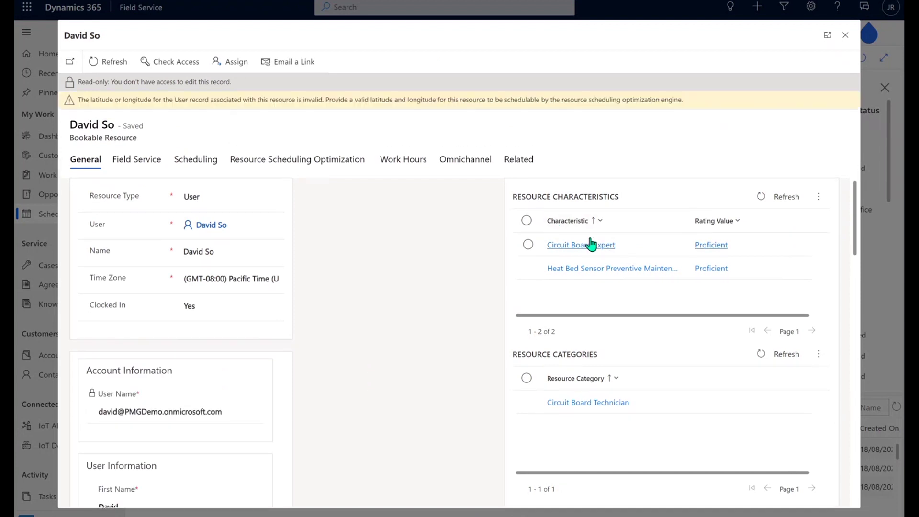
left_click(157, 162)
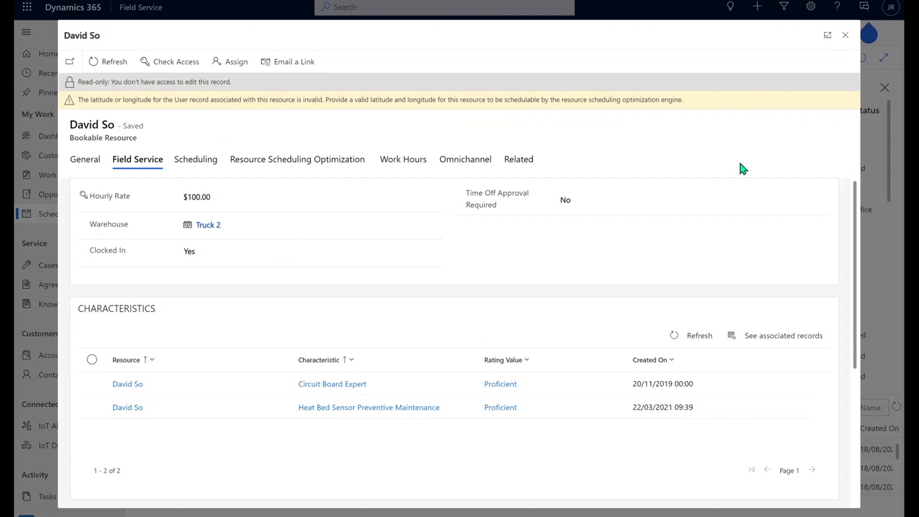
left_click(846, 35)
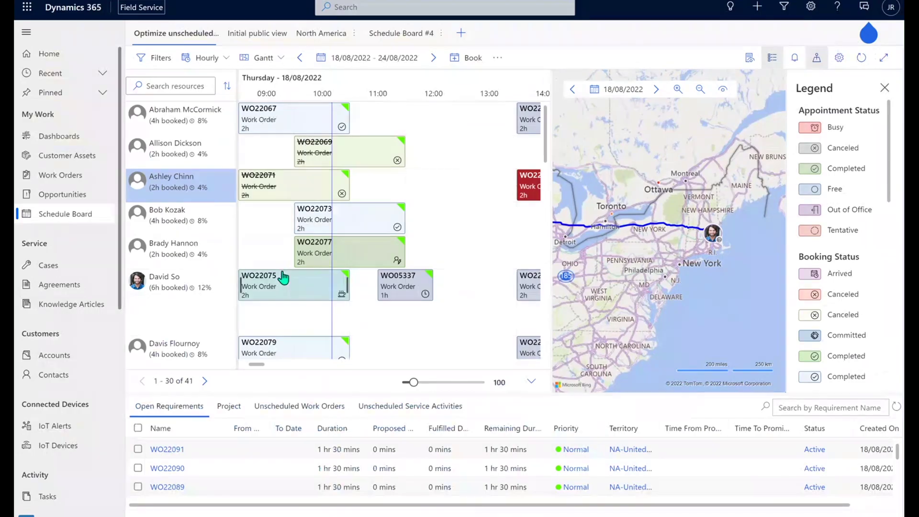
Open the work order behind the On Break booking, review its summary, and close it.
mouse_move(297, 283)
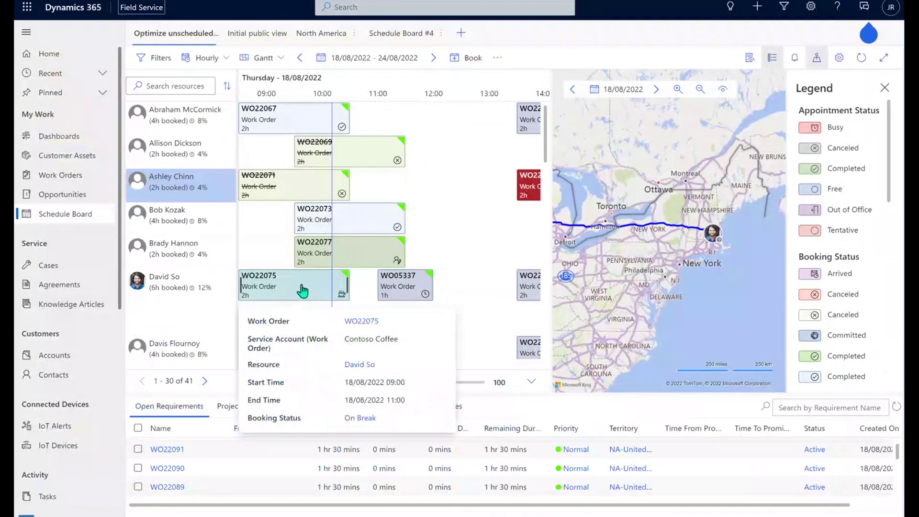
left_click(355, 323)
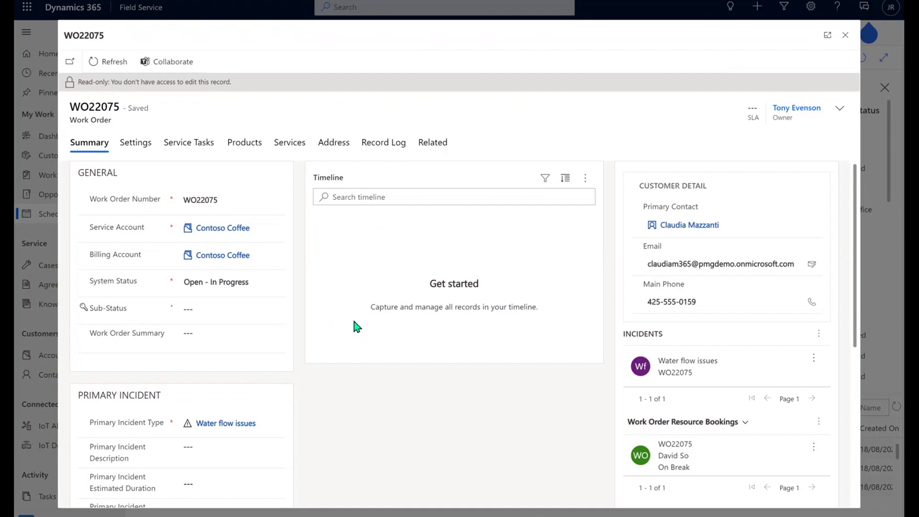
left_click(846, 36)
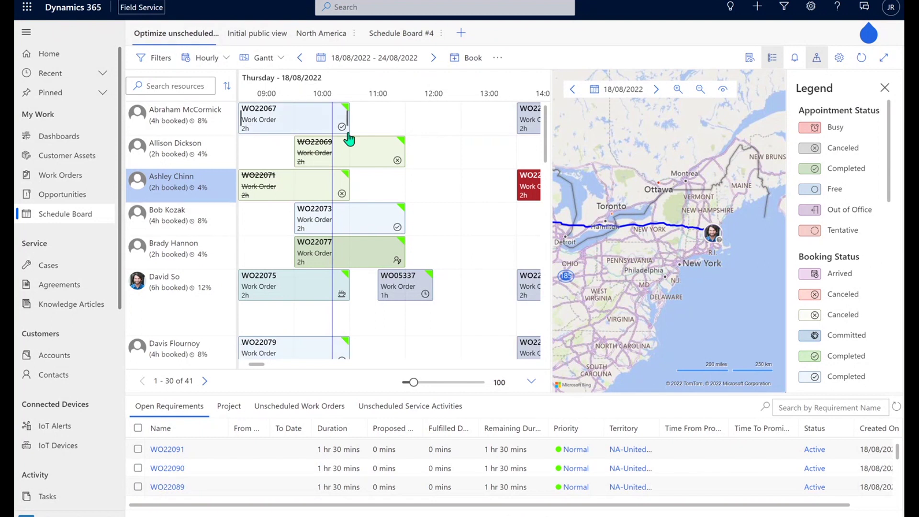
Switch to the Field Service mobile app, review the bookings agenda around August 18, and display the available calendar views.
mouse_move(349, 139)
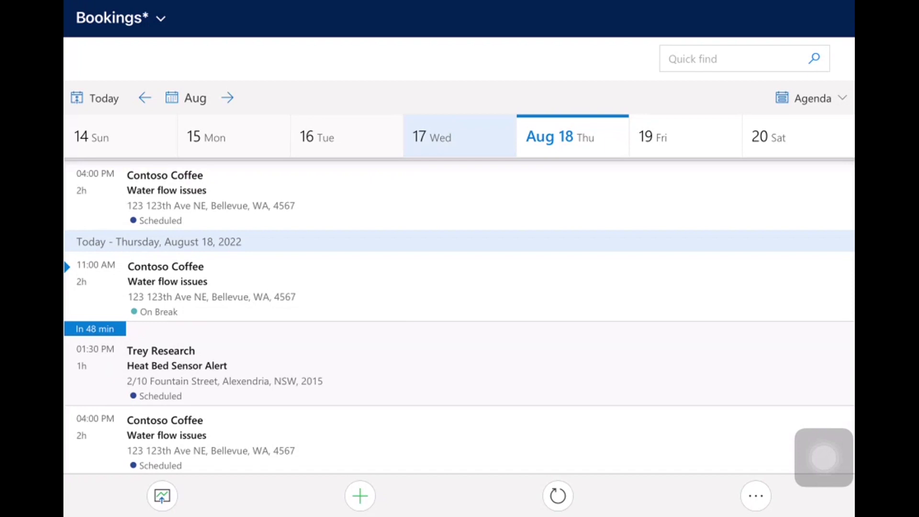
scroll(459, 316, "up", 5)
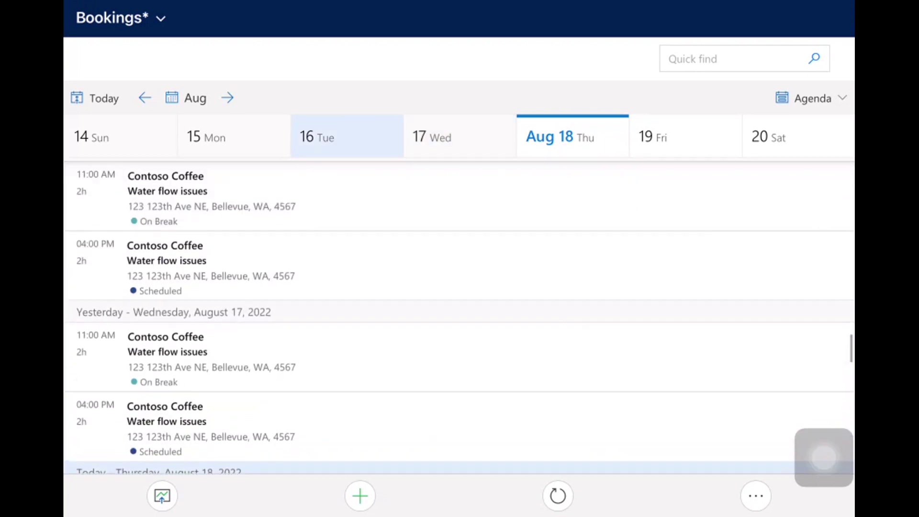
scroll(459, 316, "down", 5)
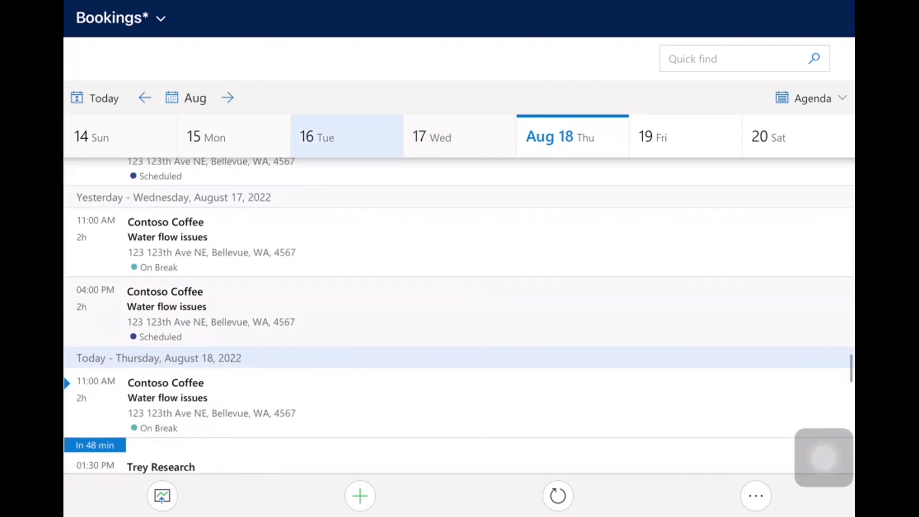
scroll(460, 316, "down", 1)
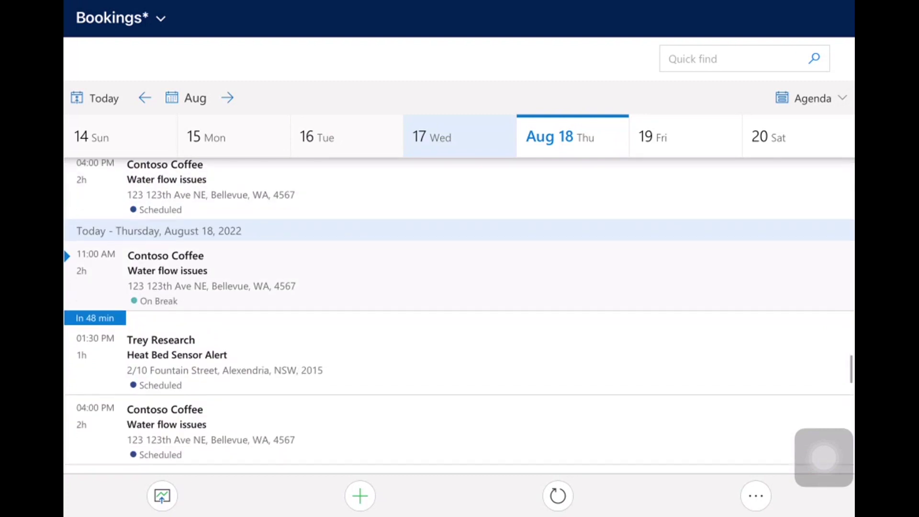
scroll(459, 316, "down", 1)
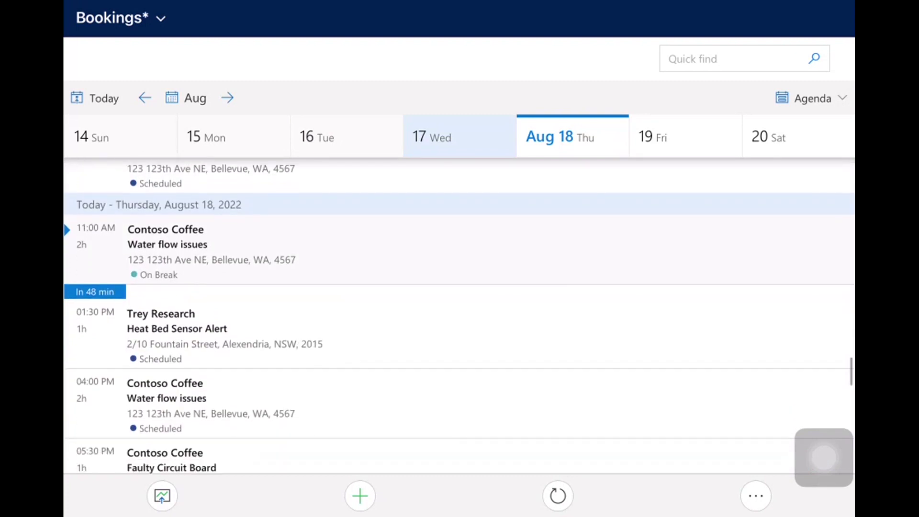
scroll(459, 316, "down", 2)
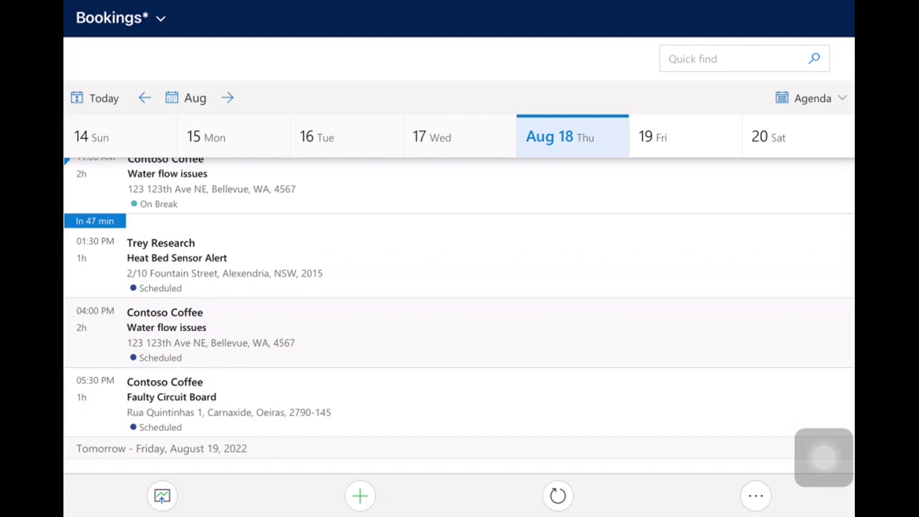
left_click(809, 98)
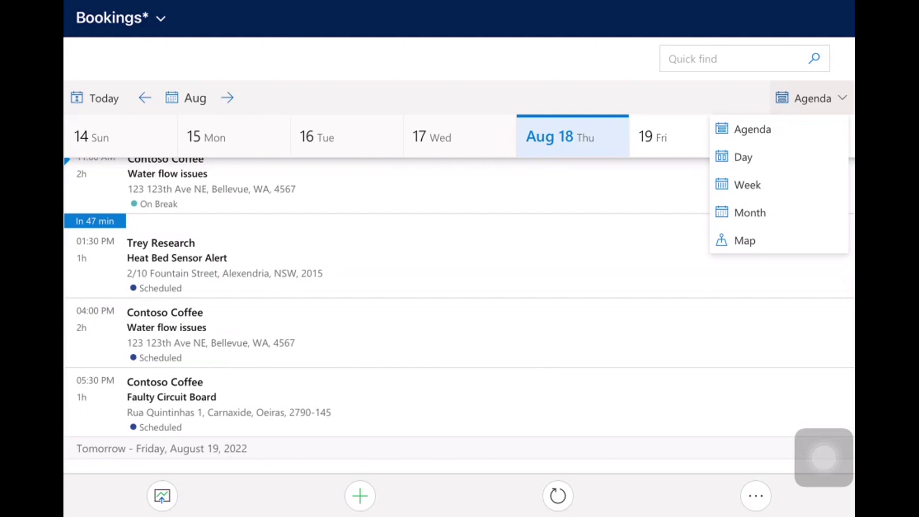
scroll(459, 316, "down", 2)
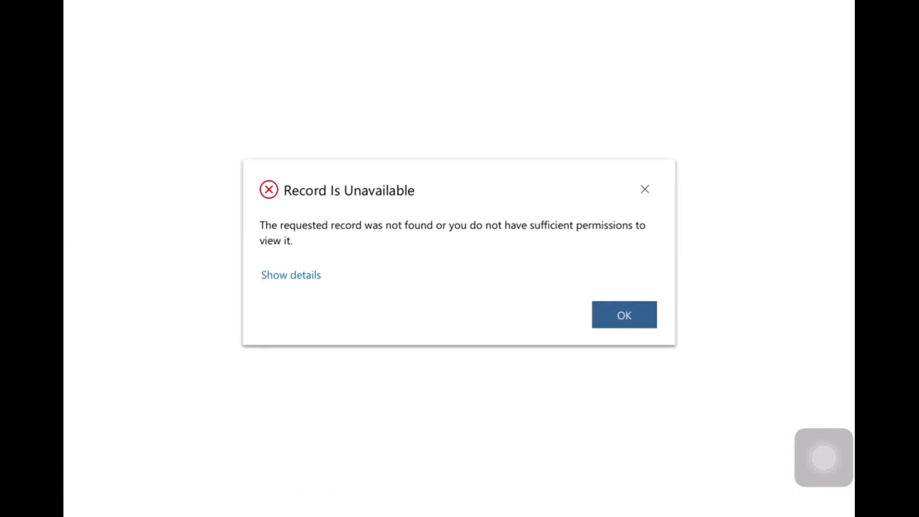
key("Return")
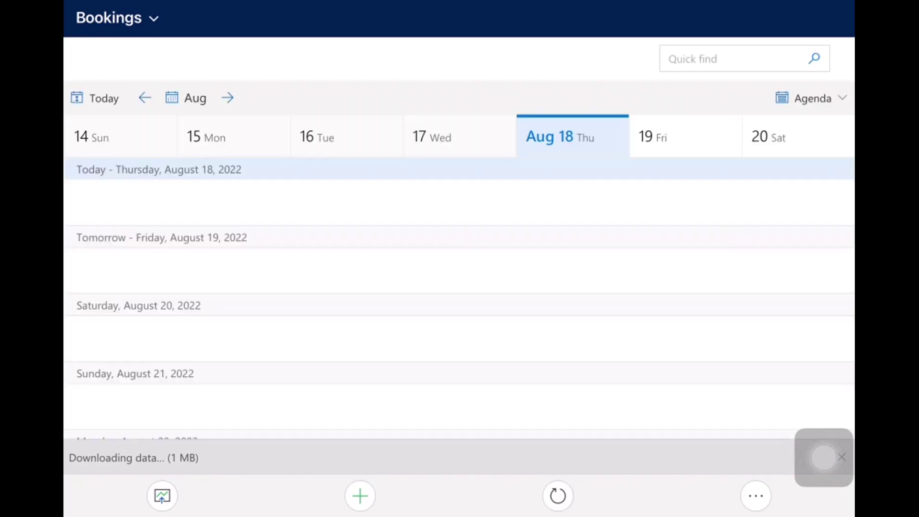
Open today's 5:30 PM Faulty Circuit Board booking and change its booking status to Traveling and on to In Progress.
scroll(459, 296, "down", 3)
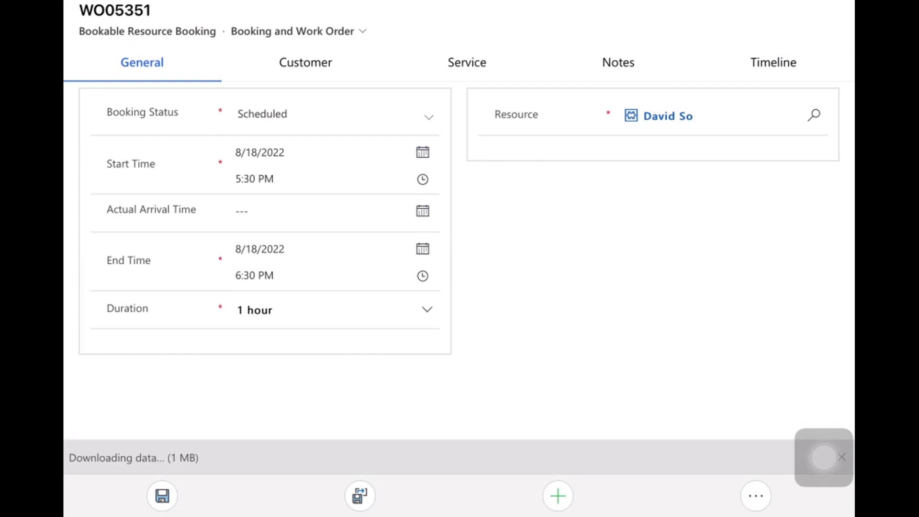
left_click(335, 114)
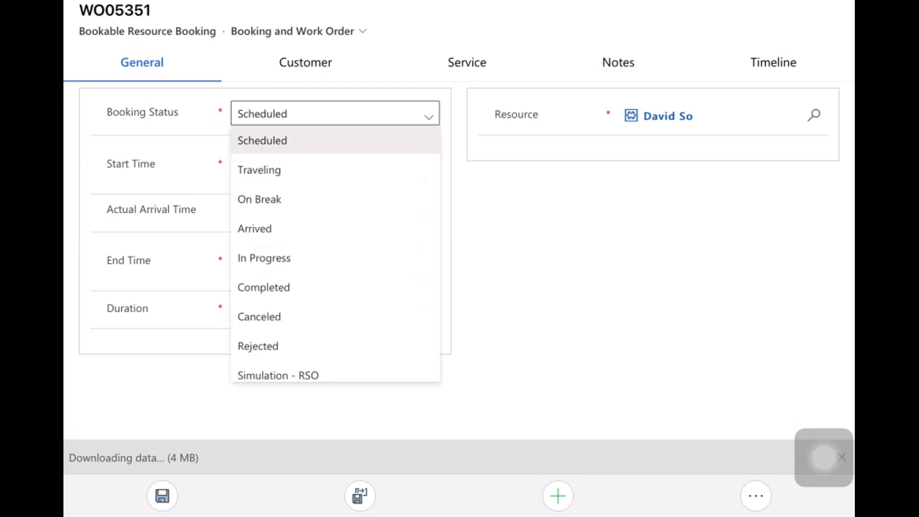
left_click(259, 170)
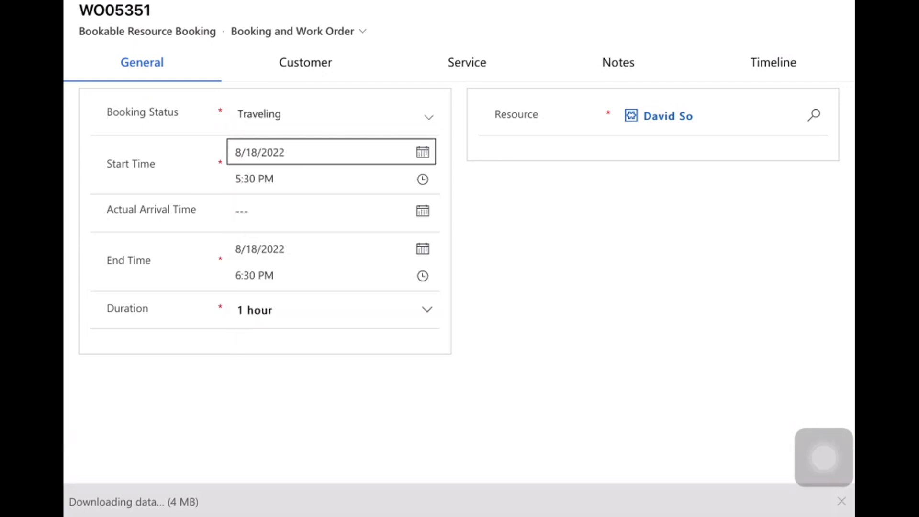
left_click(335, 113)
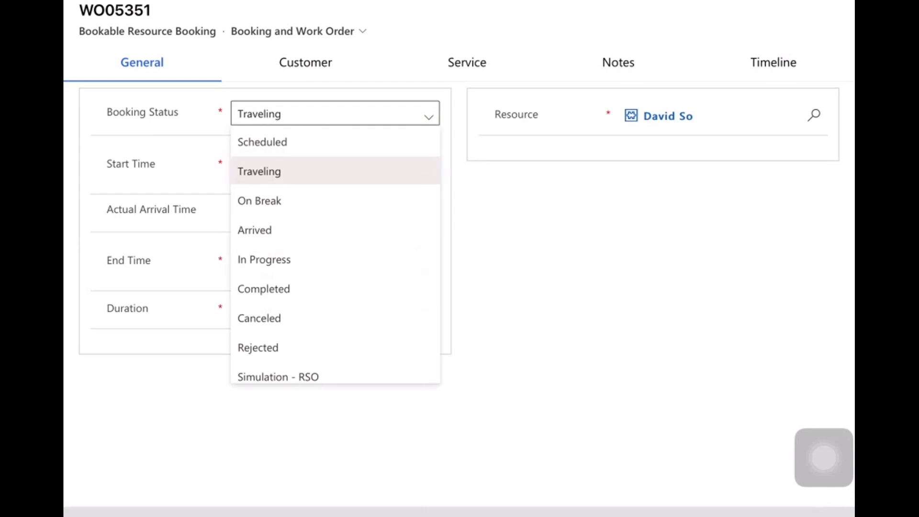
left_click(264, 260)
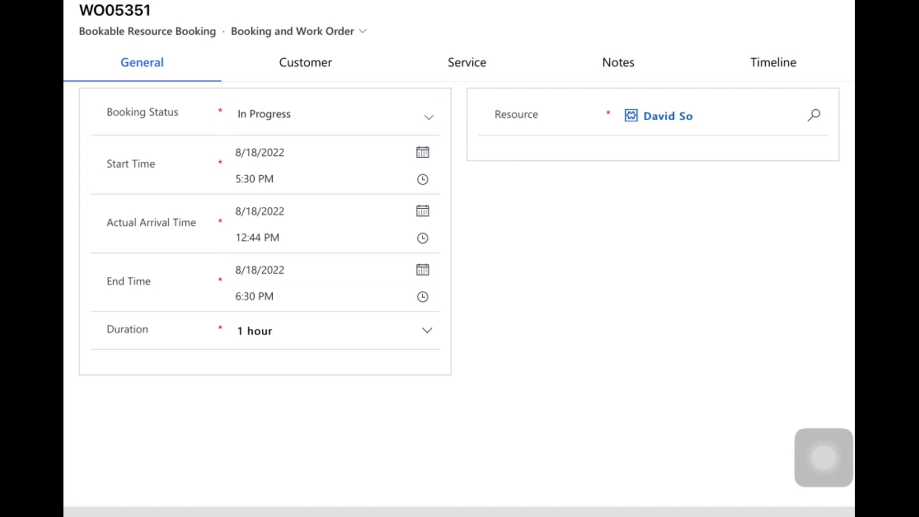
Review the booking's customer details and its service tasks, linked articles, products and incidents, keeping the unsaved changes.
left_click(306, 62)
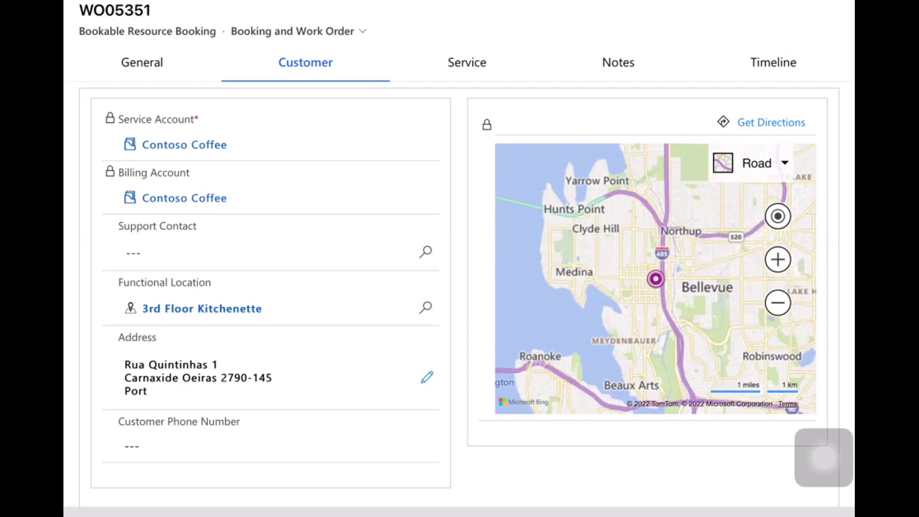
left_click(467, 62)
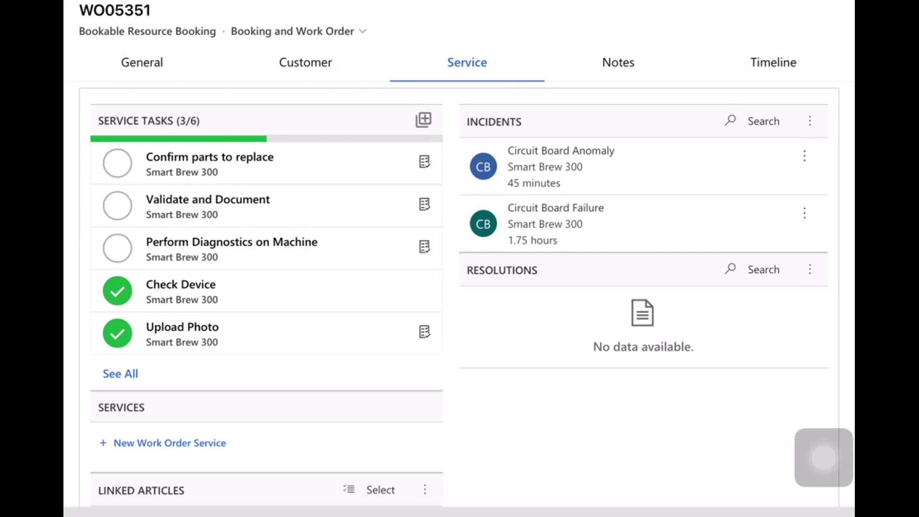
scroll(460, 287, "down", 3)
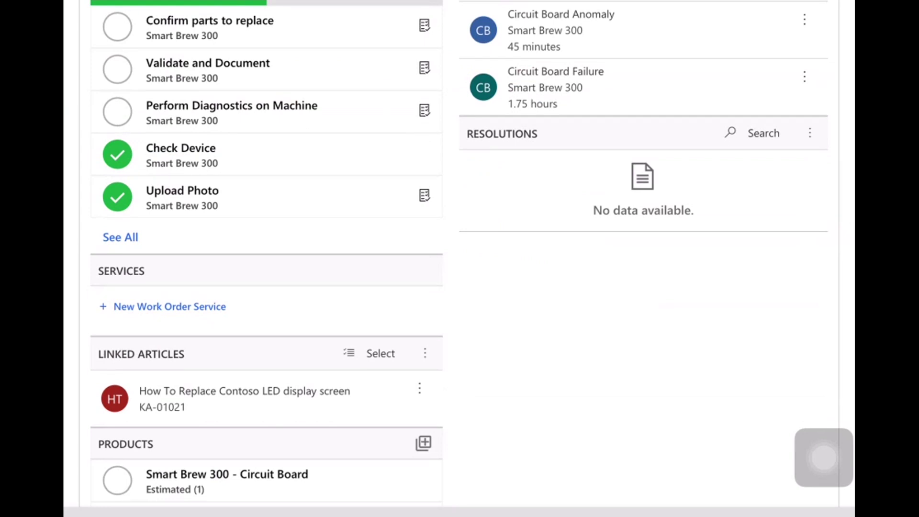
scroll(460, 254, "up", 5)
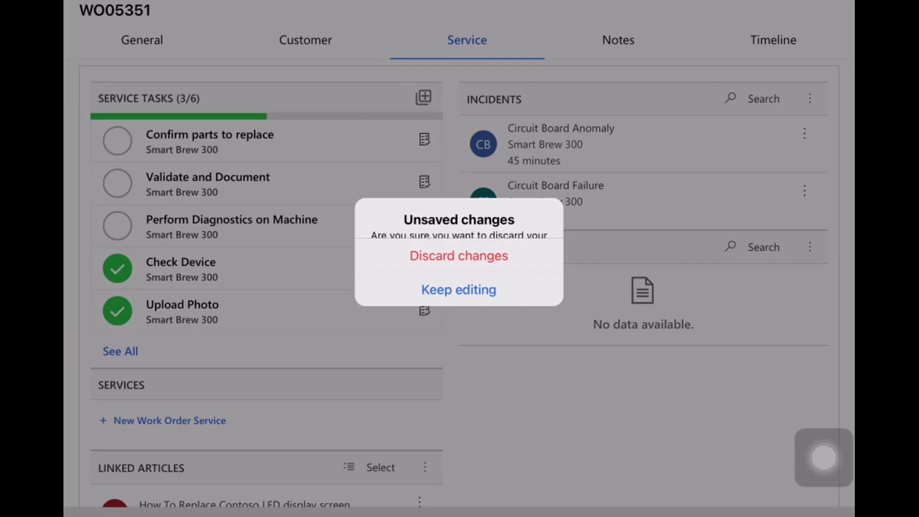
left_click(459, 290)
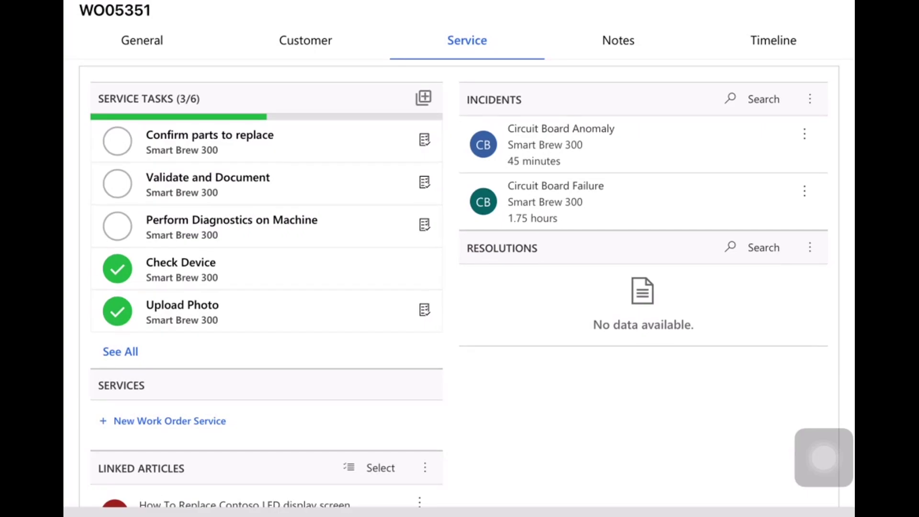
Open the Confirm parts to replace task and mark the Smart Brew 300 Circuit Board, LED Panel and Wiring Kit as available.
key("Escape")
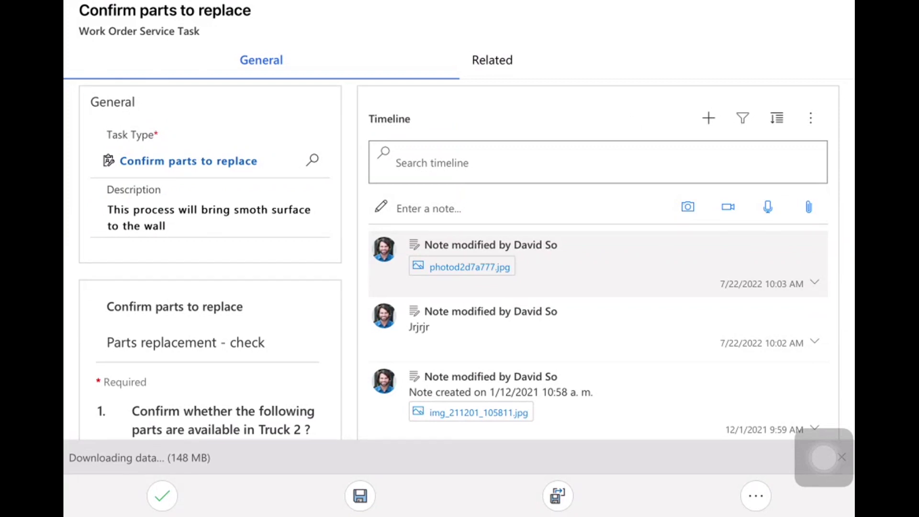
scroll(458, 259, "down", 4)
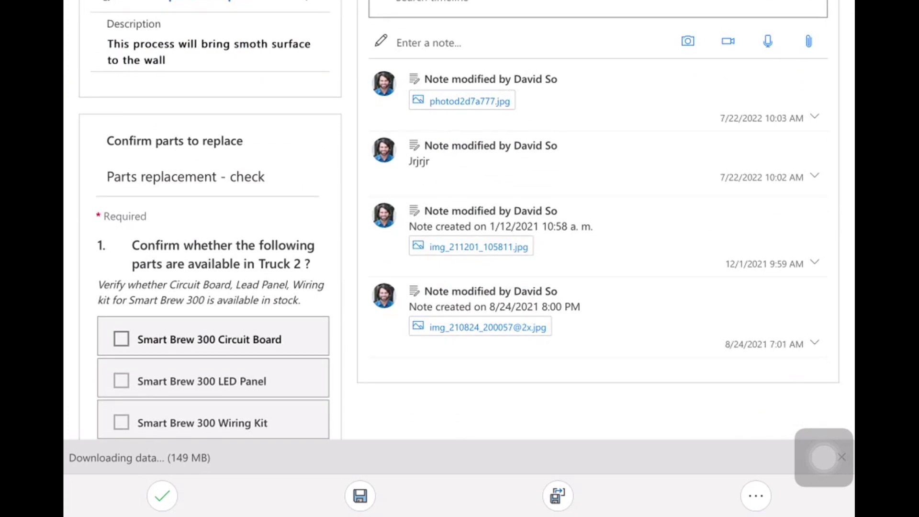
left_click(121, 339)
scroll(458, 259, "down", 1)
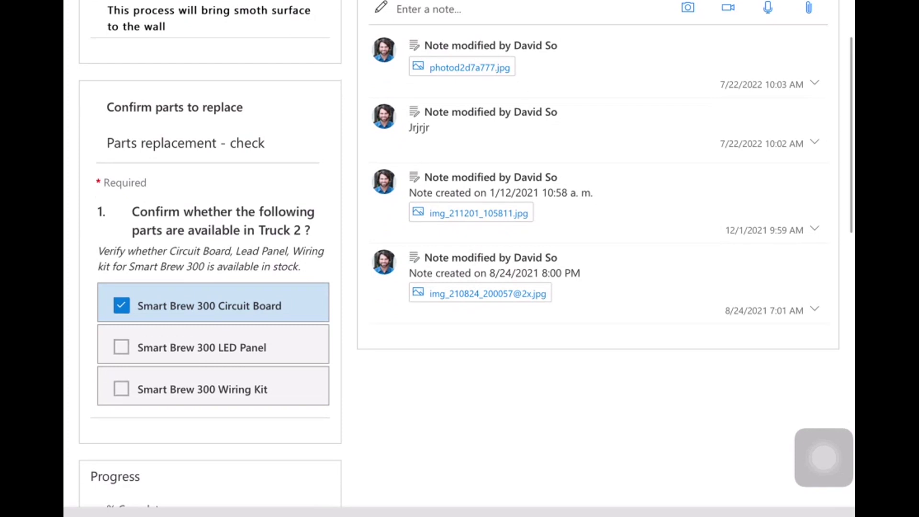
left_click(121, 347)
left_click(121, 389)
Set the parts replacement task's progress to 100% complete and try to save the inspection response.
scroll(458, 259, "down", 3)
left_click_drag(105, 372, 295, 373)
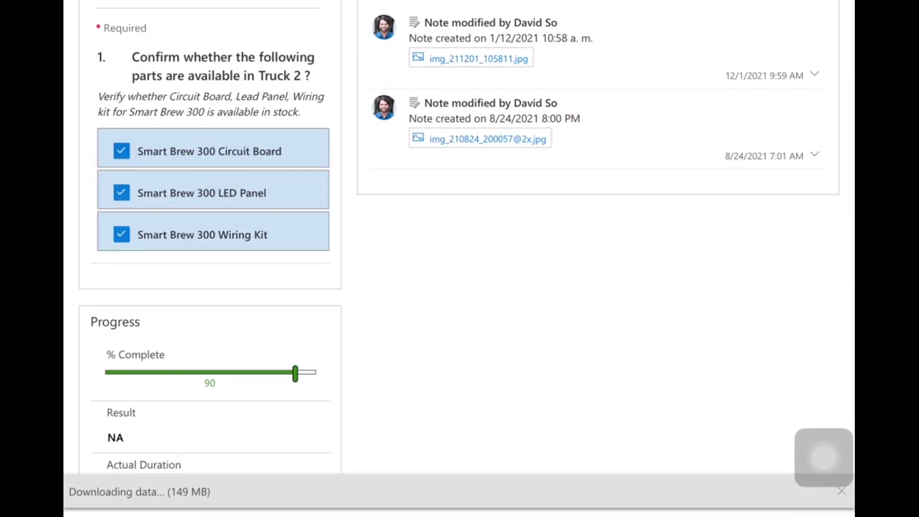
scroll(458, 258, "down", 1)
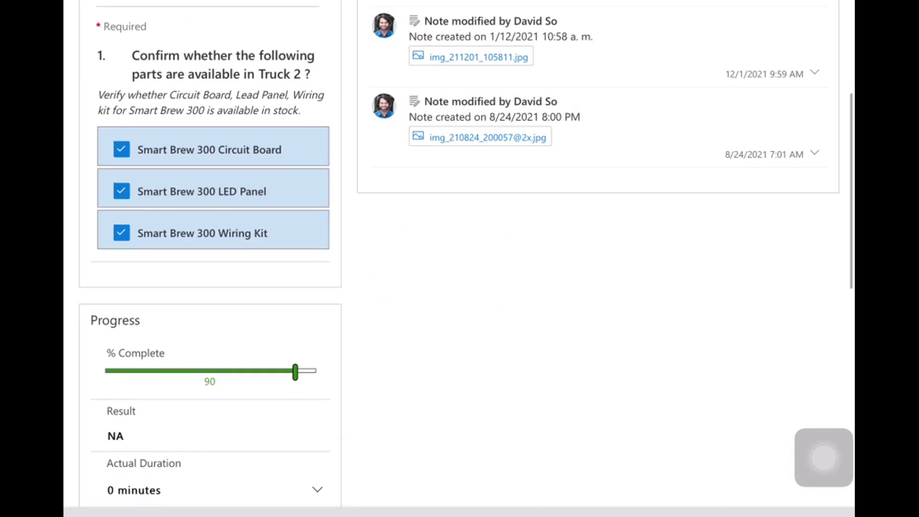
left_click_drag(295, 372, 316, 372)
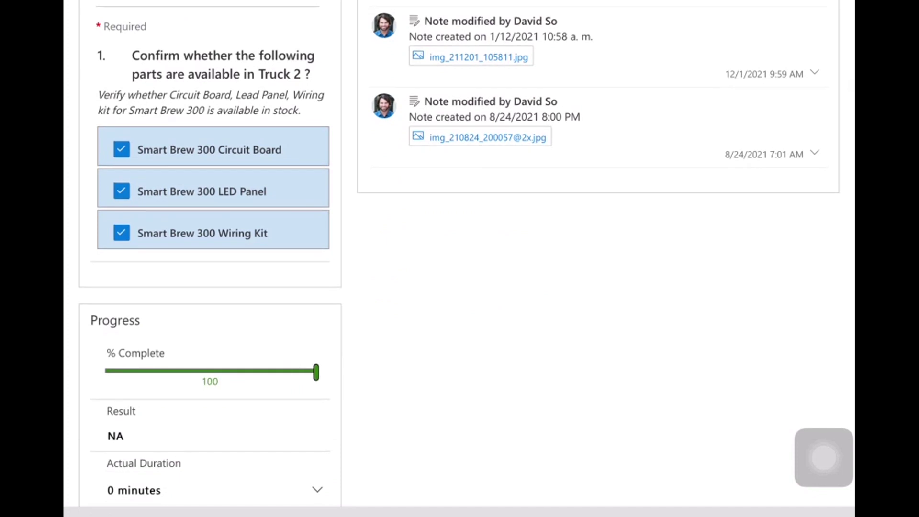
key("ctrl+s")
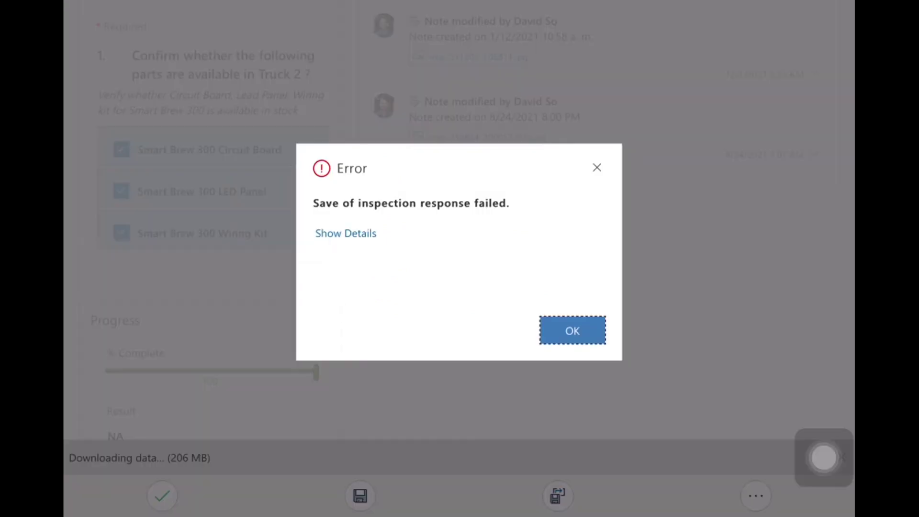
key("Return")
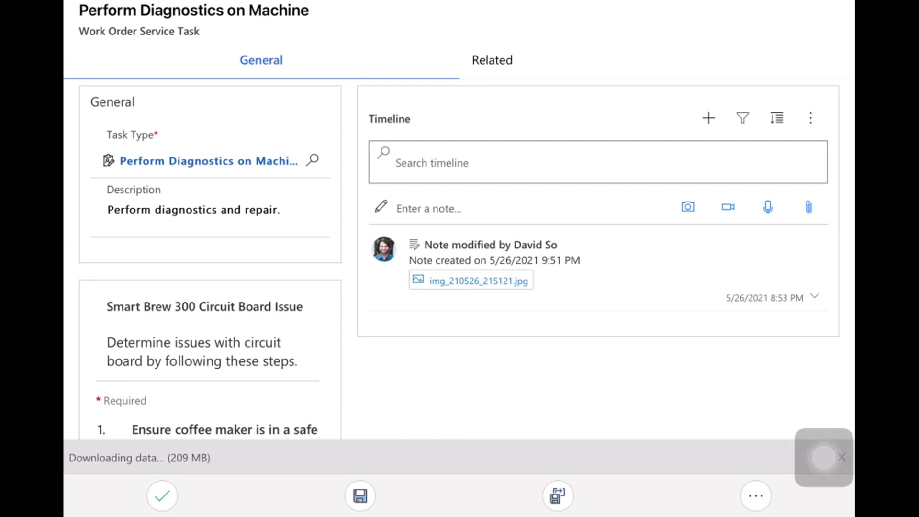
In the Perform Diagnostics on Machine inspection, answer Pass for the coffee maker's safe location and Yes for the flashing heat light.
scroll(458, 232, "down", 4)
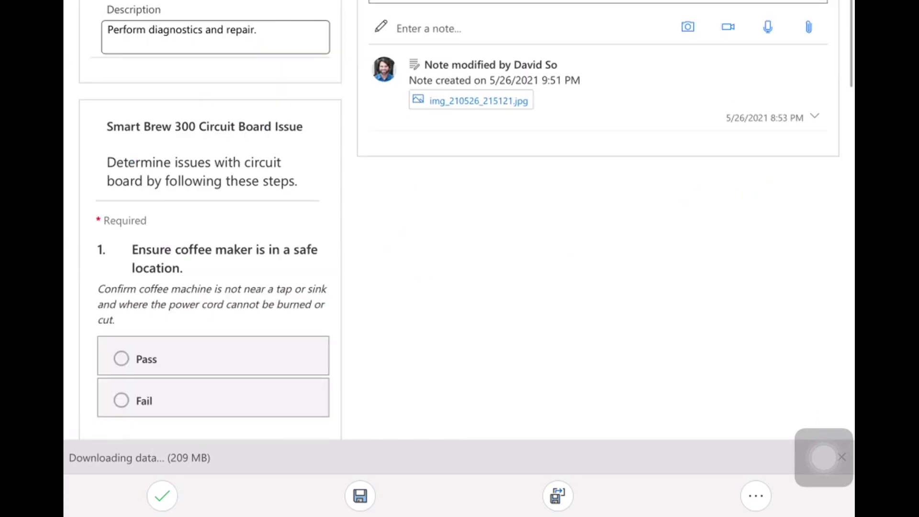
scroll(458, 220, "down", 2)
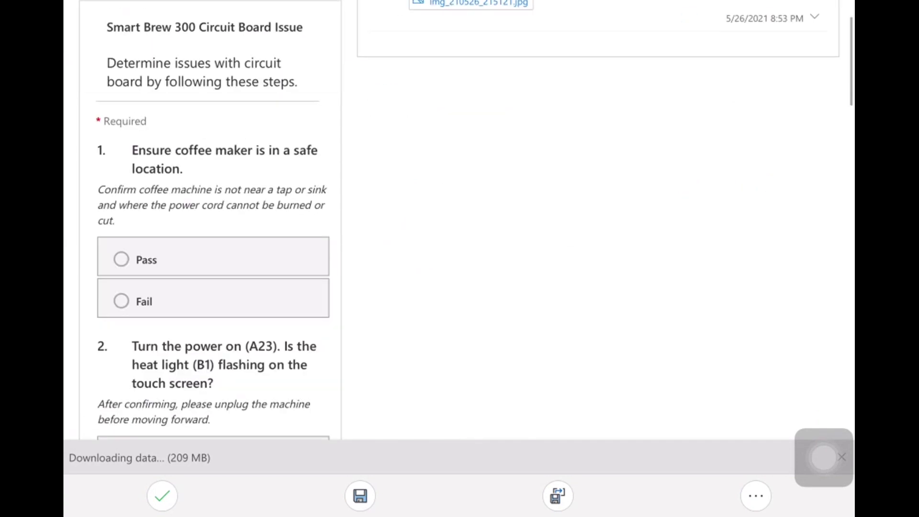
left_click(121, 259)
scroll(458, 258, "down", 6)
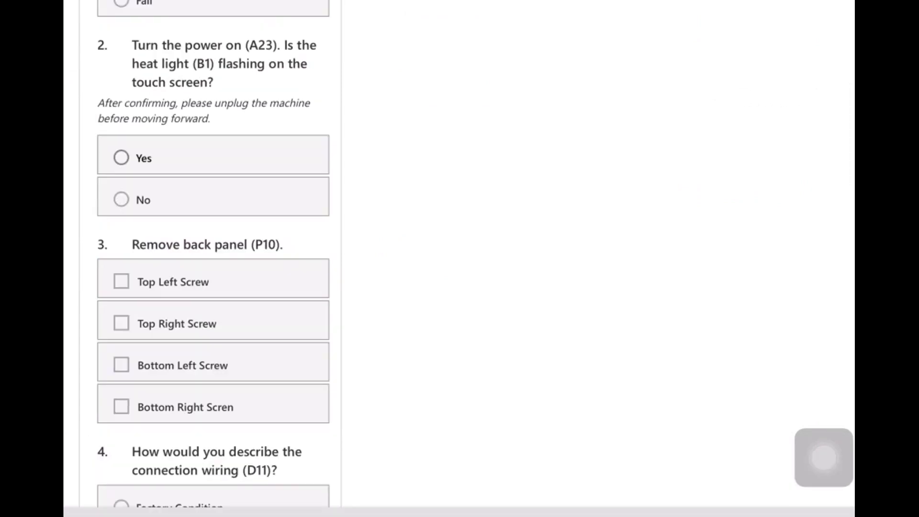
left_click(121, 157)
Mark all four screws as done under the Remove back panel (P10) question.
left_click(122, 281)
left_click(122, 323)
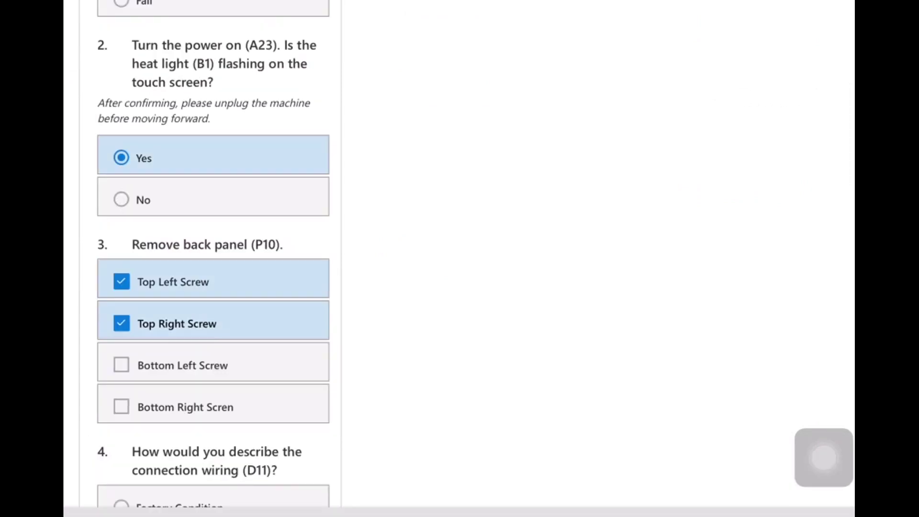
left_click(122, 406)
scroll(213, 259, "down", 3)
left_click(121, 235)
Describe the connection wiring (D11) as Used and open the wiring replacement answer for editing.
left_click(121, 462)
scroll(213, 258, "down", 5)
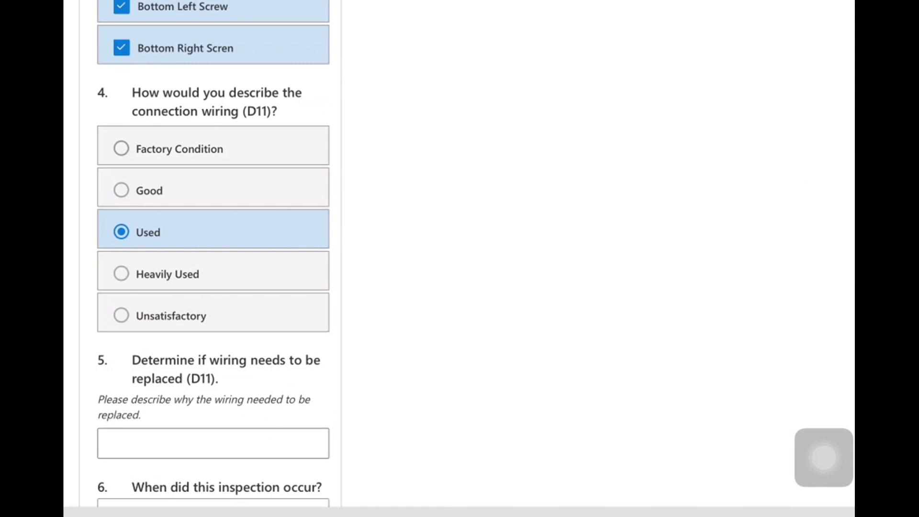
left_click(213, 443)
Go through the rest of the inspection and set the diagnostics task's progress to 45% complete.
scroll(213, 95, "down", 10)
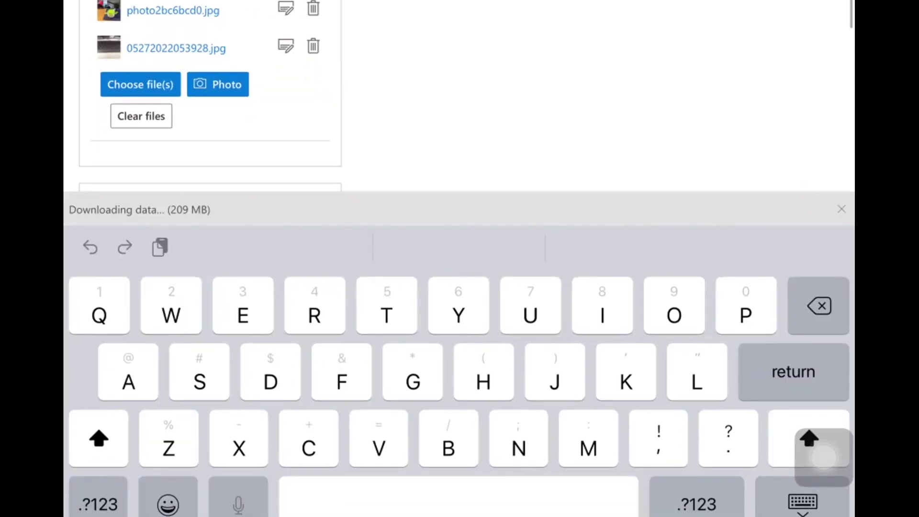
scroll(213, 259, "down", 5)
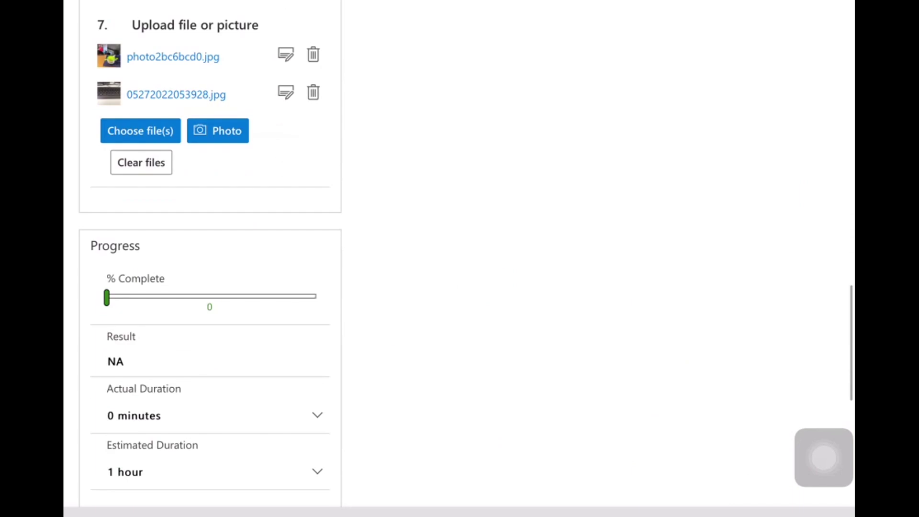
left_click_drag(106, 297, 201, 298)
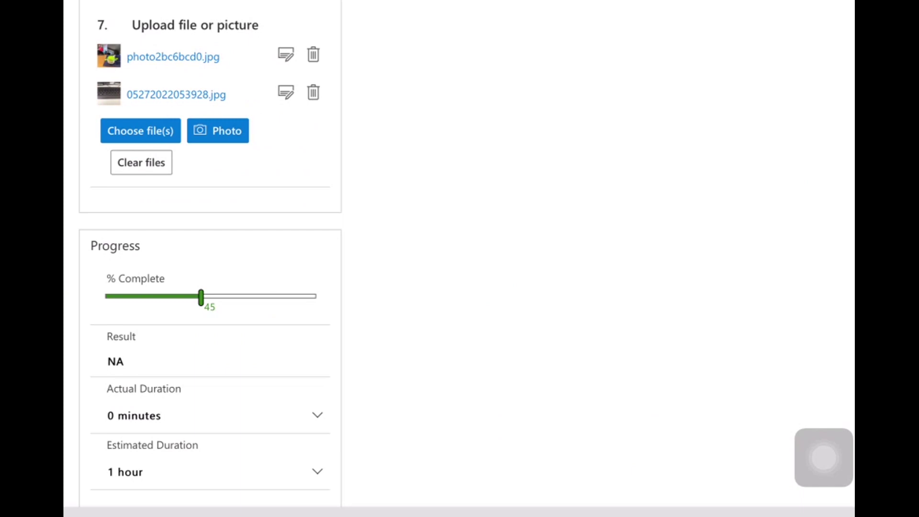
Set the diagnostics task's completion back to 0% and leave the task for the bookings agenda.
key("Escape")
key("Return")
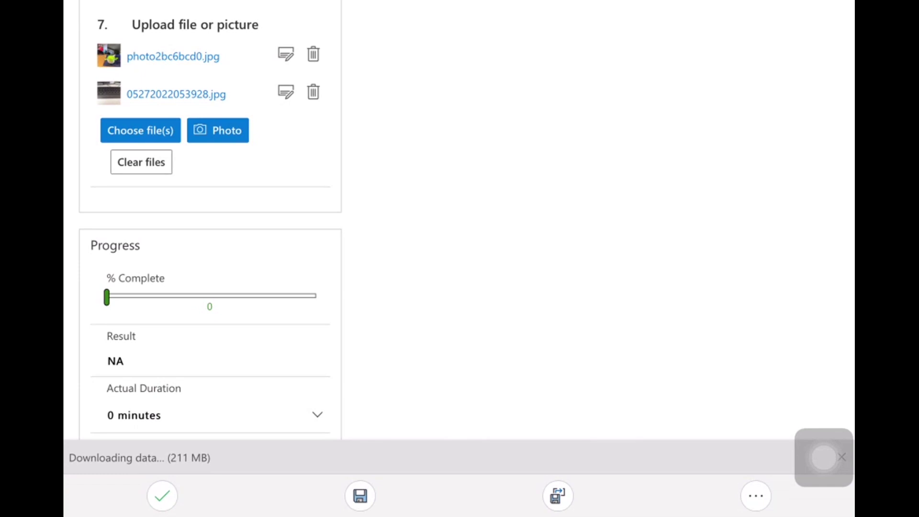
key("Escape")
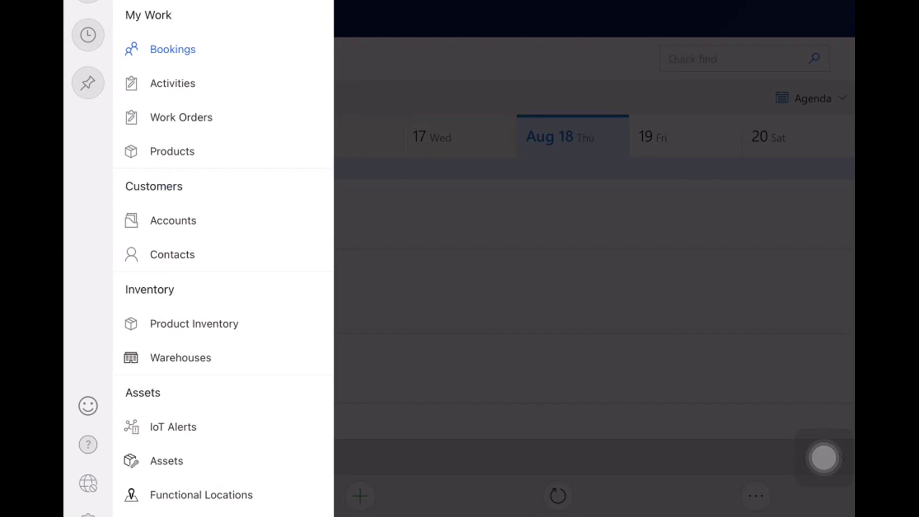
Go to Time Off Requests under Time Reporting and start a new time off request.
scroll(223, 258, "down", 2)
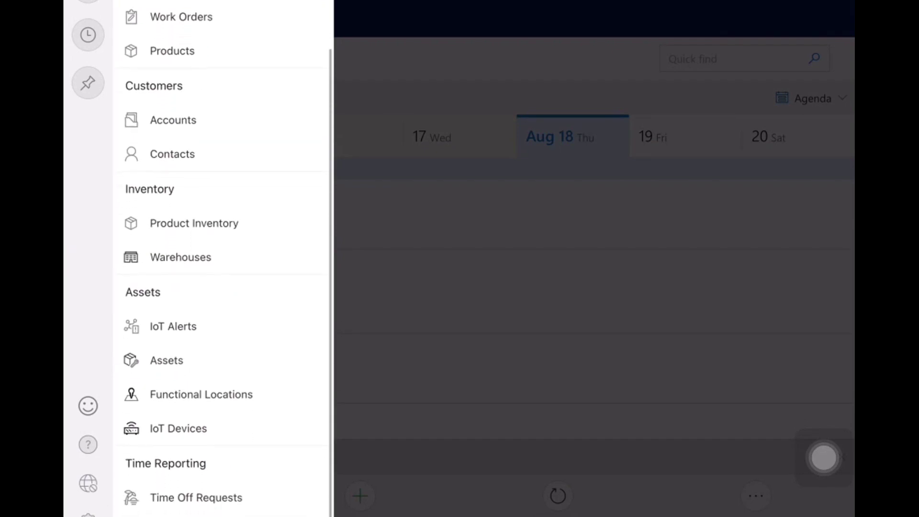
scroll(223, 258, "down", 1)
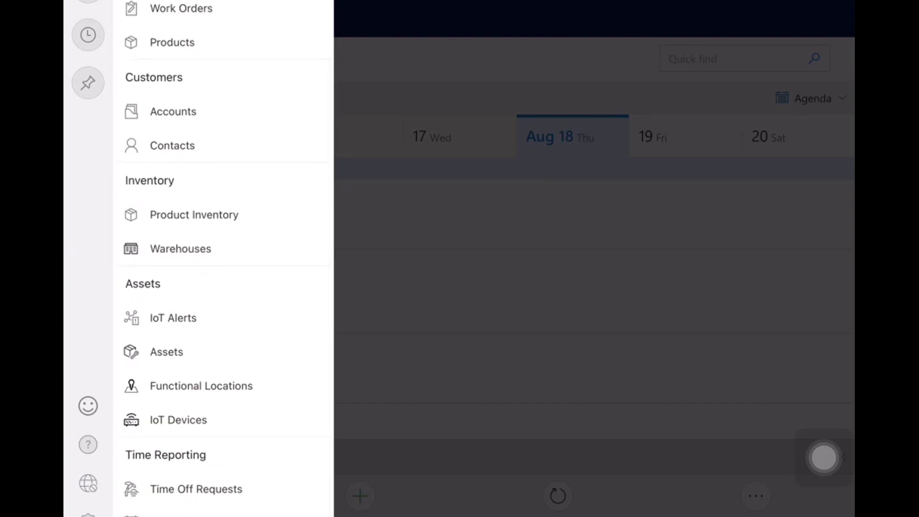
left_click(196, 489)
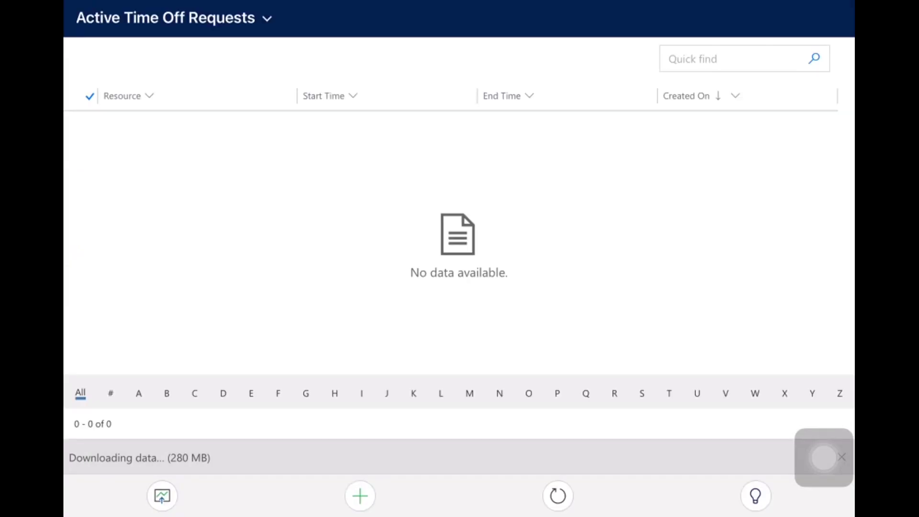
left_click(360, 496)
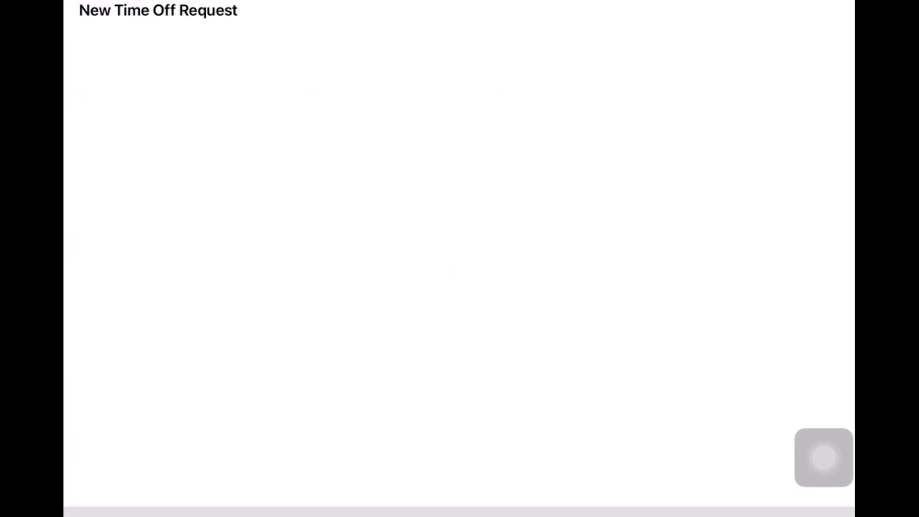